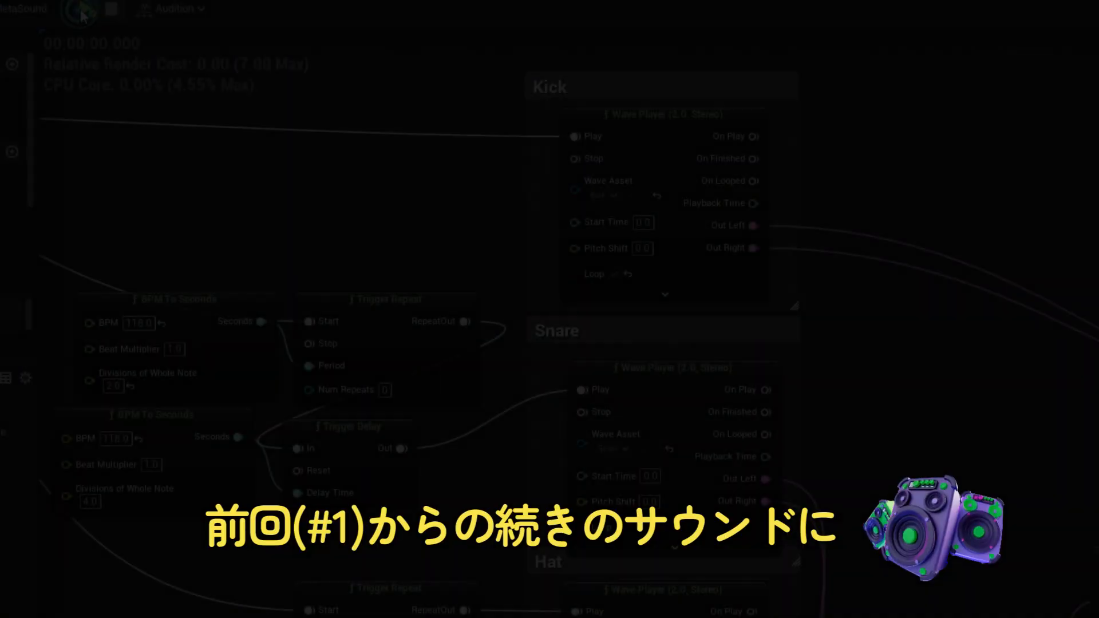
- Preview the MetaSound, and connect RepeatOut of the lowest Trigger Repeat to Play on the Pluck Wave Player
{"action": "left_click", "coordinate": [83, 10]}
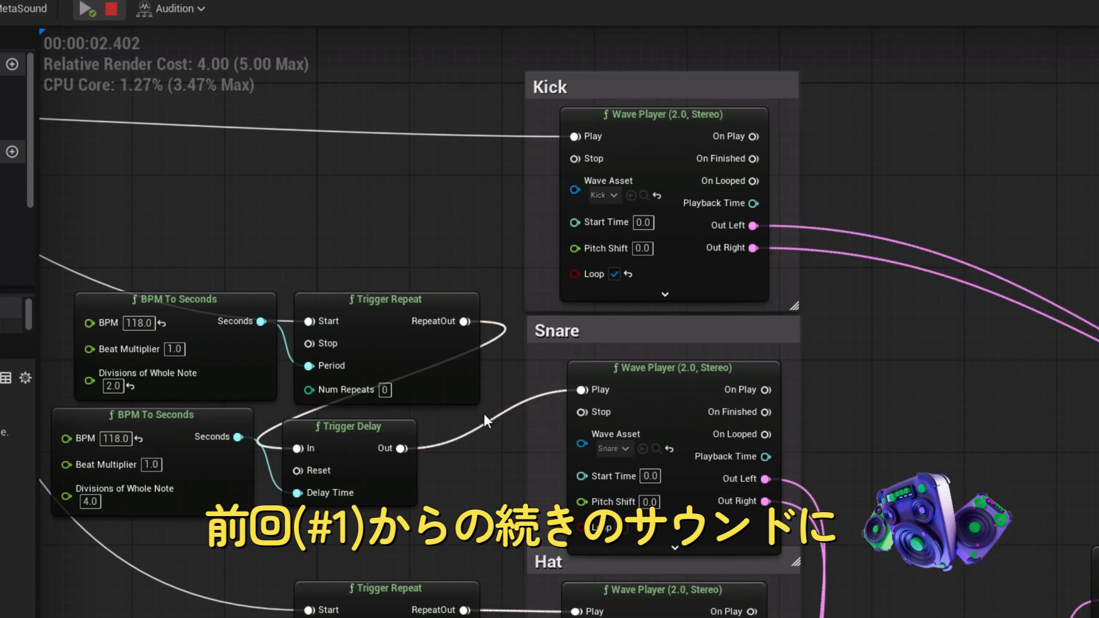
{"action": "right_click_drag", "start_coordinate": [489, 497], "coordinate": [475, 231]}
{"action": "right_click_drag", "start_coordinate": [456, 459], "coordinate": [463, 217]}
{"action": "mouse_move", "coordinate": [453, 484]}
{"action": "right_mouse_down"}
{"action": "mouse_move", "coordinate": [469, 371]}
{"action": "mouse_move", "coordinate": [458, 377]}
{"action": "mouse_move", "coordinate": [513, 189]}
{"action": "mouse_move", "coordinate": [548, 191]}
{"action": "right_mouse_up"}
{"action": "left_click_drag", "start_coordinate": [467, 299], "coordinate": [658, 311]}
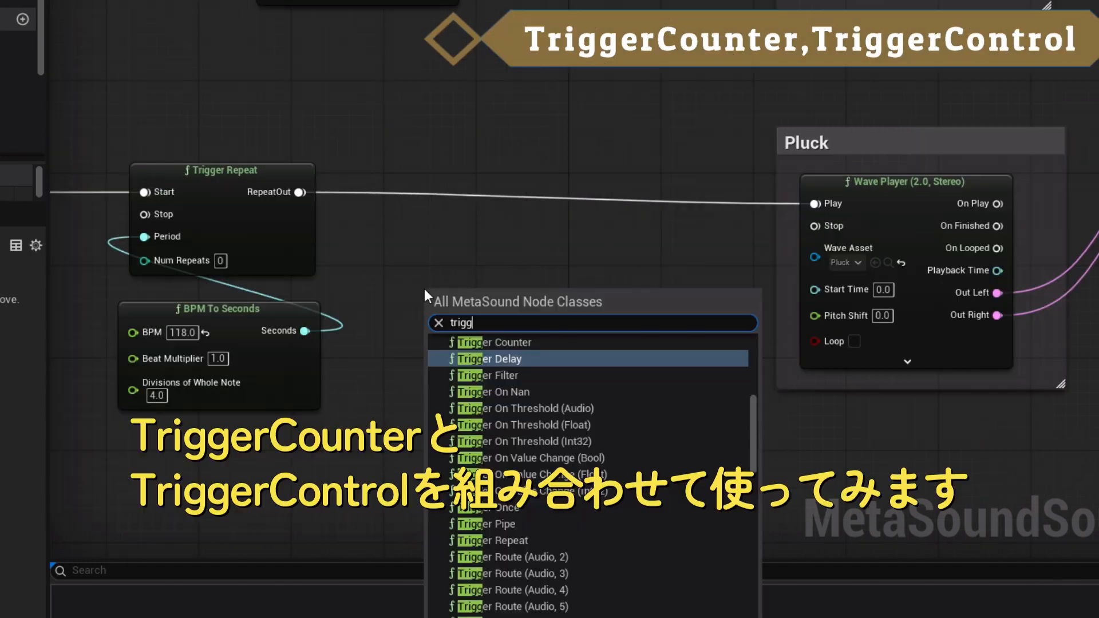
- Insert Trigger Counter (Reset Count 4) and Trigger Control (Start Closed enabled) between Trigger Repeat and the Pluck Wave Player, with On Reset wired to Toggle
{"action": "type", "text": "ercounter"}
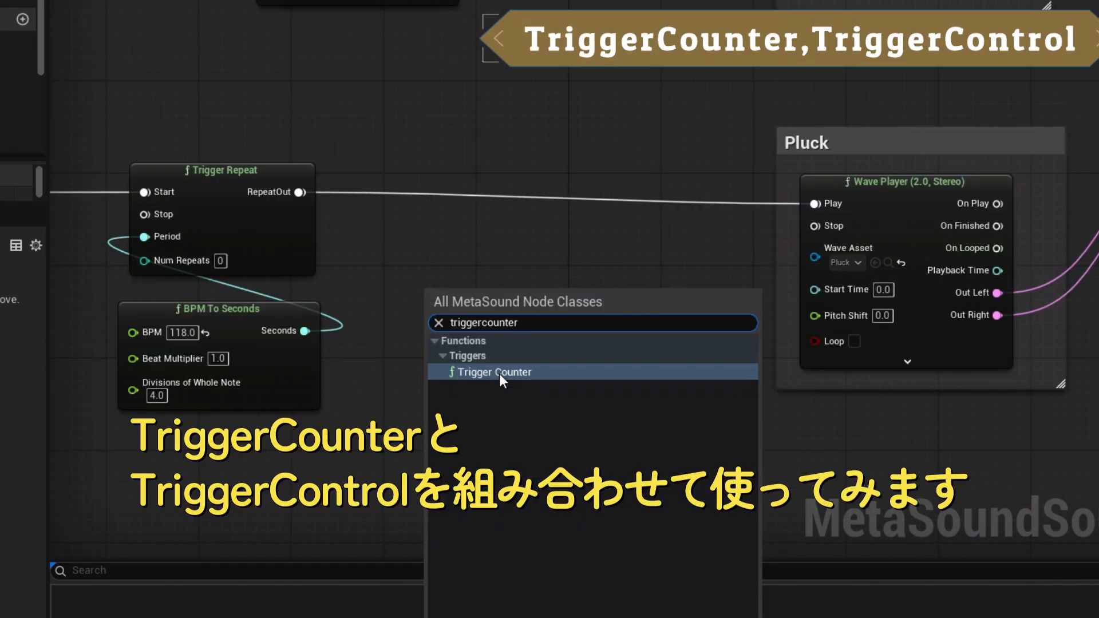
{"action": "left_click", "coordinate": [499, 373]}
{"action": "right_click", "coordinate": [578, 311]}
{"action": "type", "text": "triggercont"}
{"action": "key", "text": "Return"}
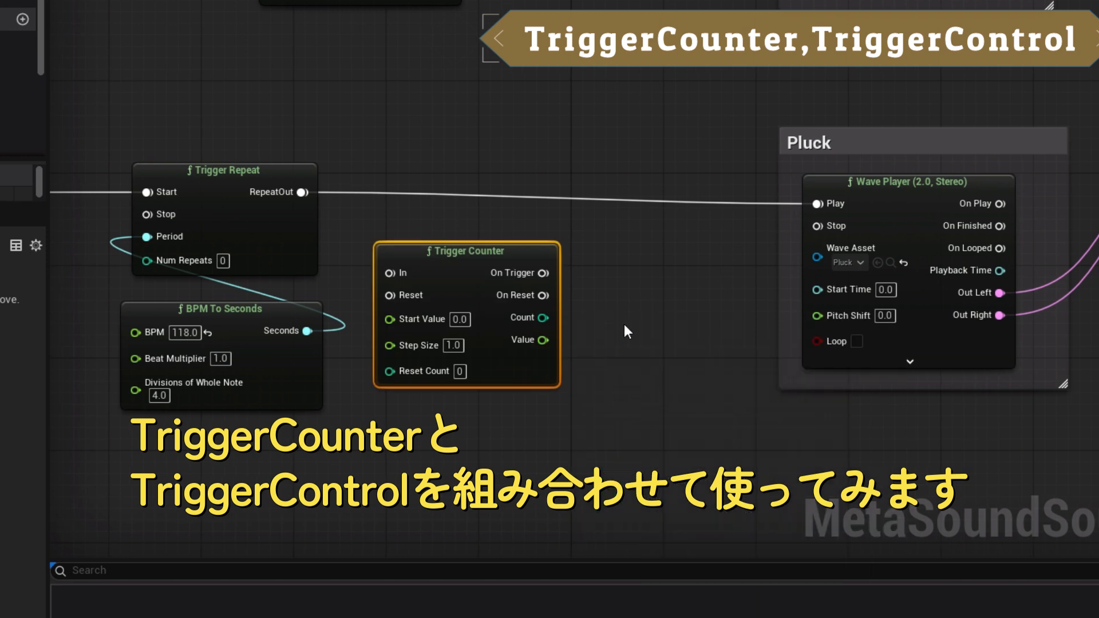
{"action": "left_click_drag", "start_coordinate": [736, 204], "coordinate": [808, 204]}
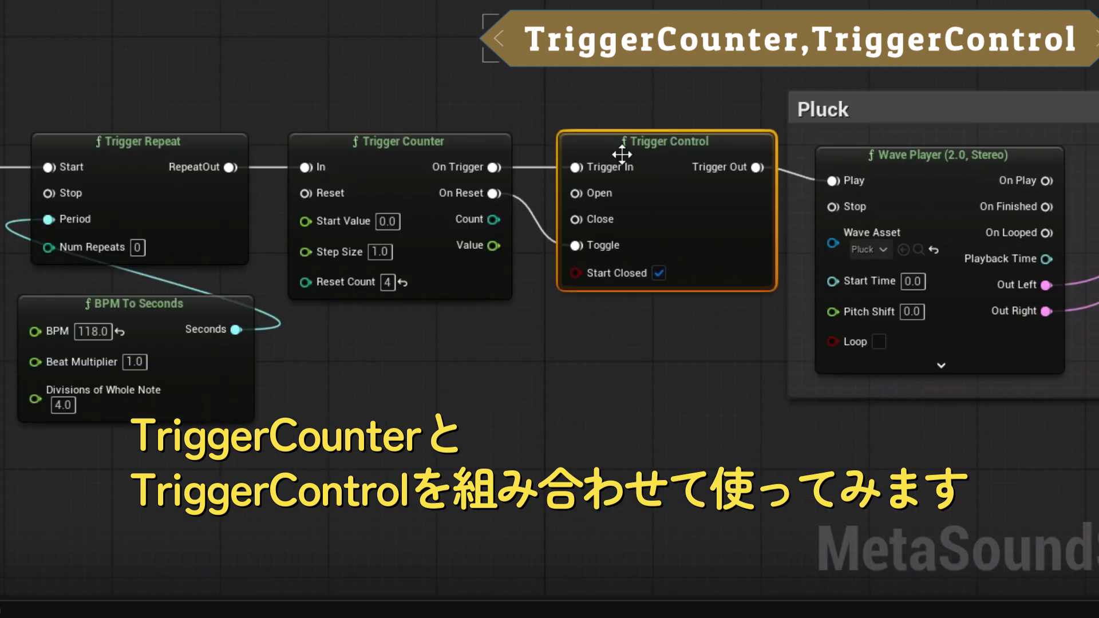
{"action": "left_click", "coordinate": [369, 418]}
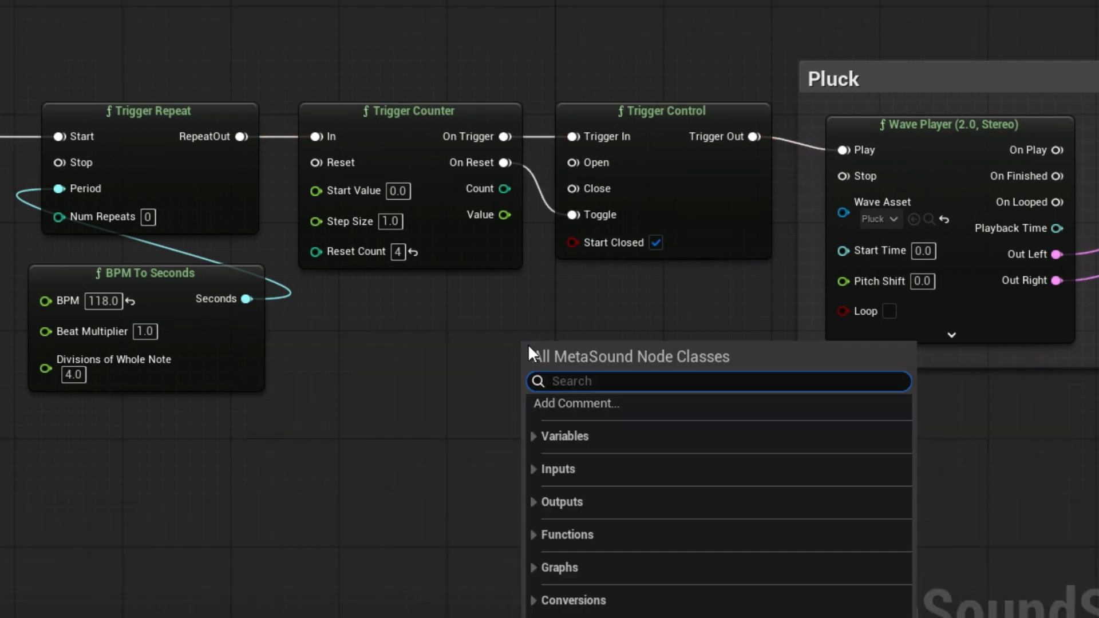
- Add a Print Log (Int32) node and connect the Trigger Counter's Count to Value To Log and On Trigger to Trigger
{"action": "type", "text": "print"}
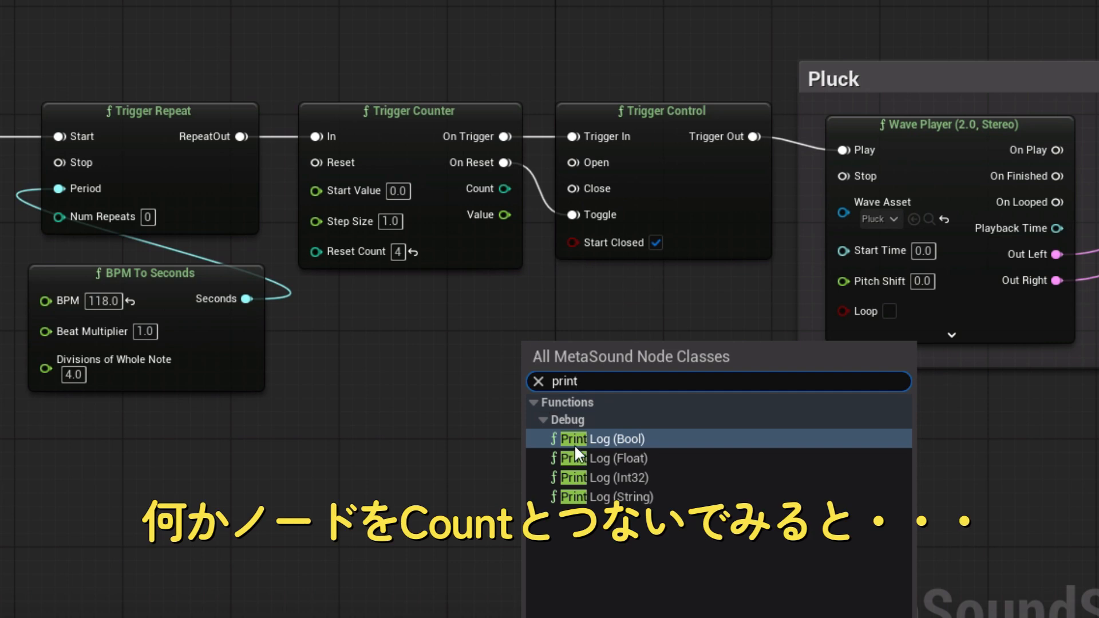
{"action": "left_click", "coordinate": [583, 477]}
{"action": "left_click_drag", "start_coordinate": [504, 189], "coordinate": [572, 396]}
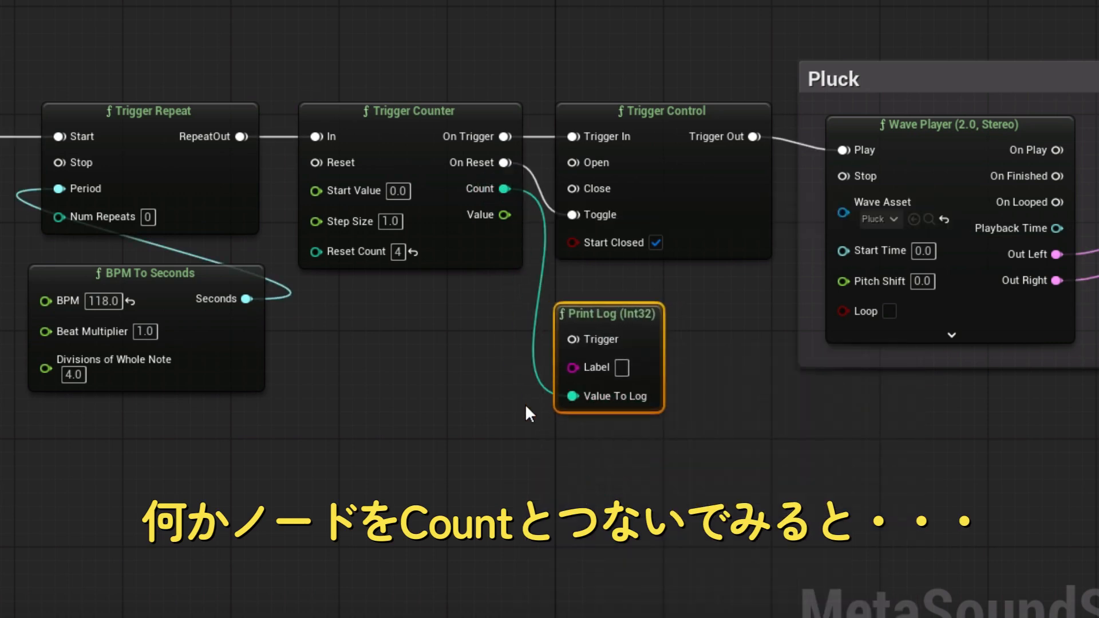
{"action": "left_click_drag", "start_coordinate": [491, 151], "coordinate": [561, 355]}
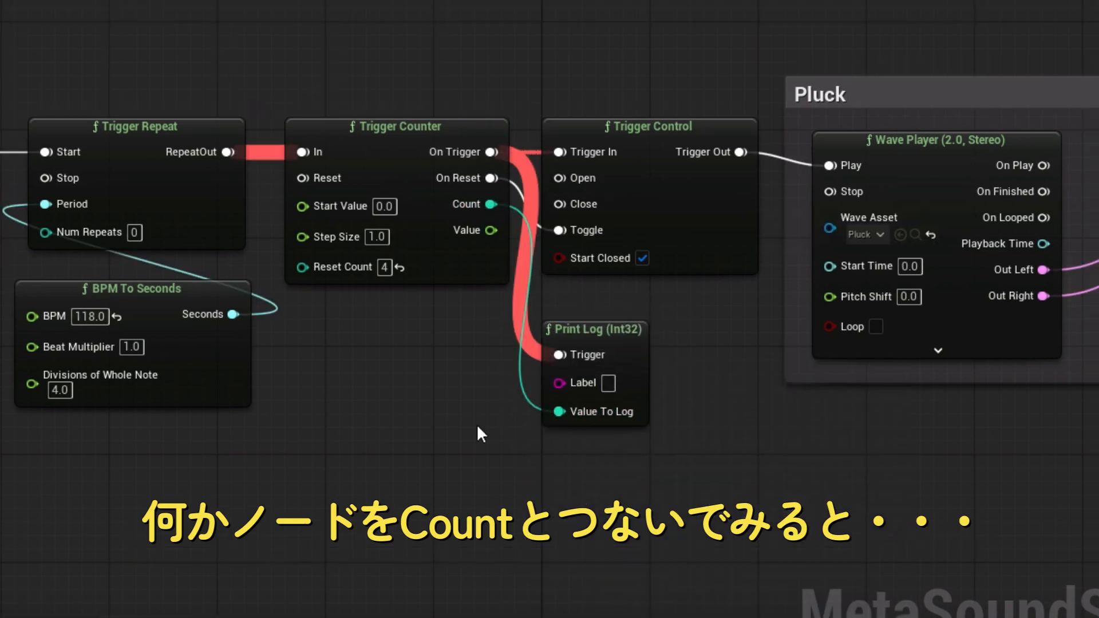
- Inspect the live count value on the Print Log and Trigger Counter pins, and open the Output Log
{"action": "mouse_move", "coordinate": [587, 417]}
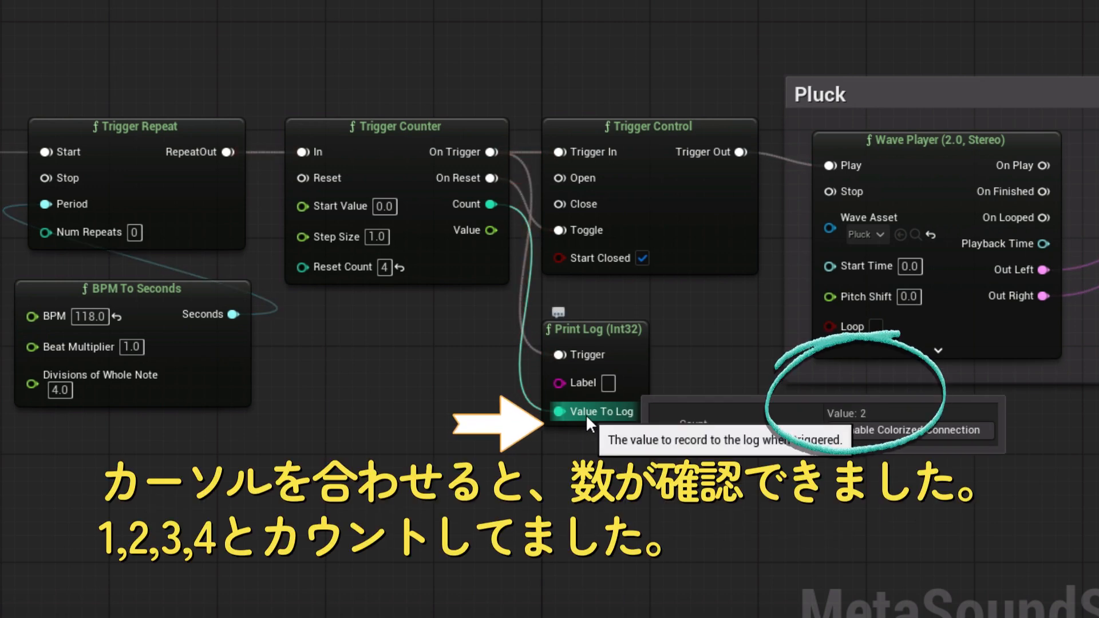
{"action": "mouse_move", "coordinate": [473, 205]}
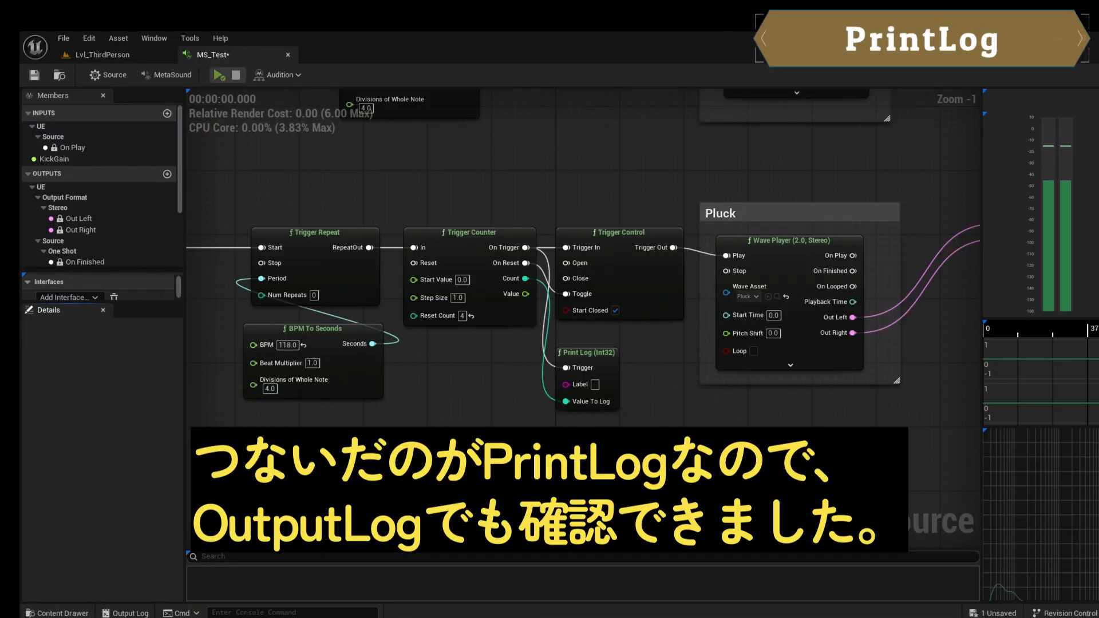
{"action": "left_click", "coordinate": [126, 613]}
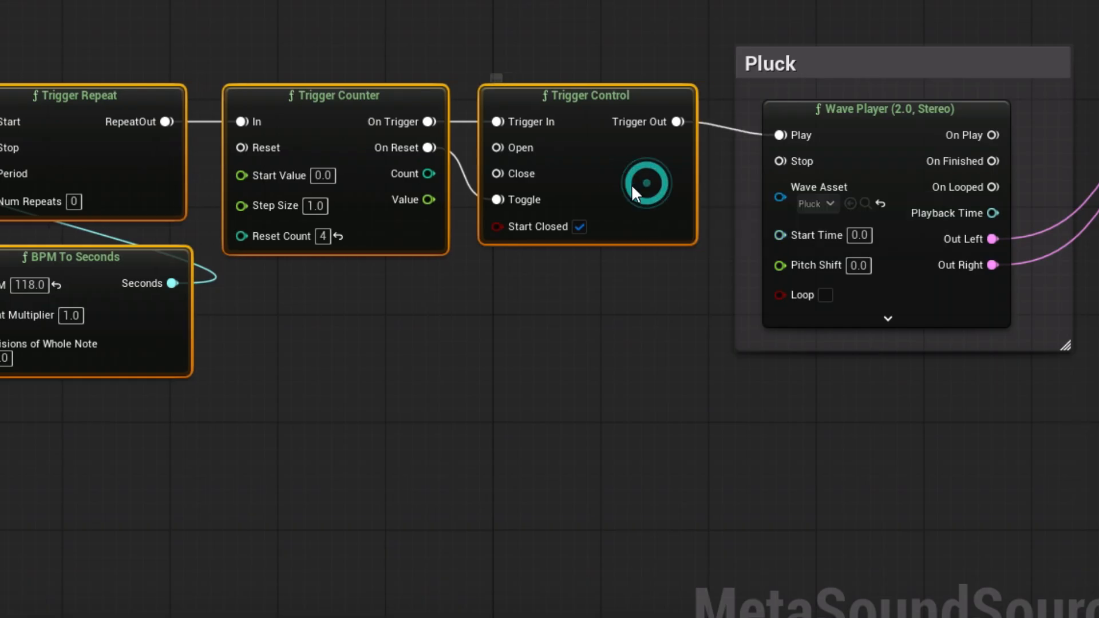
- Move the trigger nodes away from the Pluck Wave Player and promote its Pitch Shift input to a graph variable placed beside it
{"action": "left_click_drag", "start_coordinate": [645, 184], "coordinate": [366, 197]}
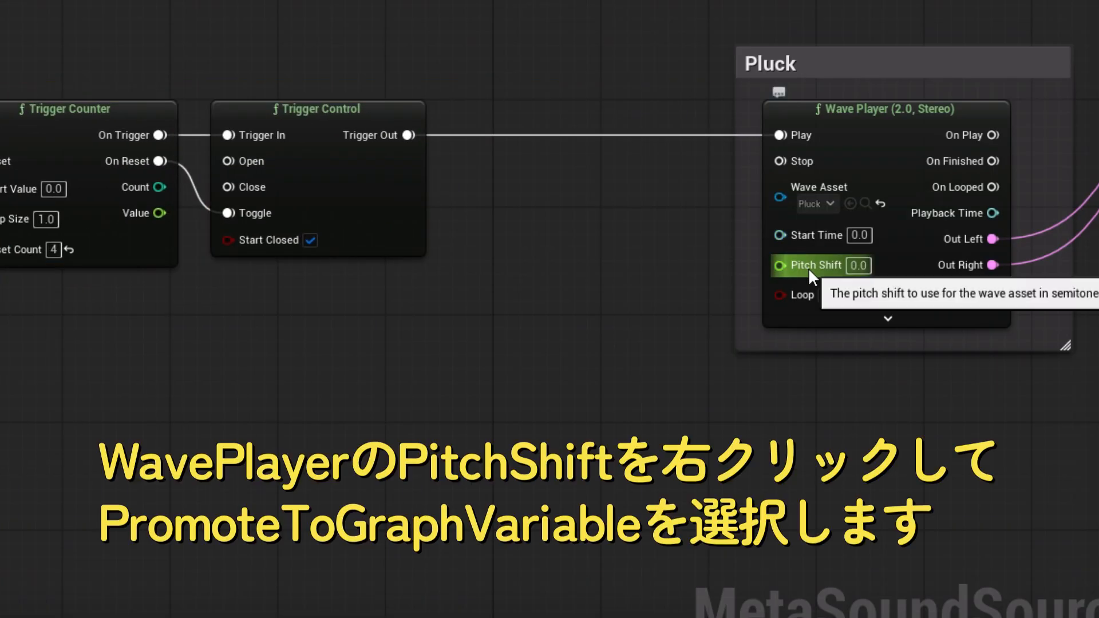
{"action": "right_click", "coordinate": [808, 270]}
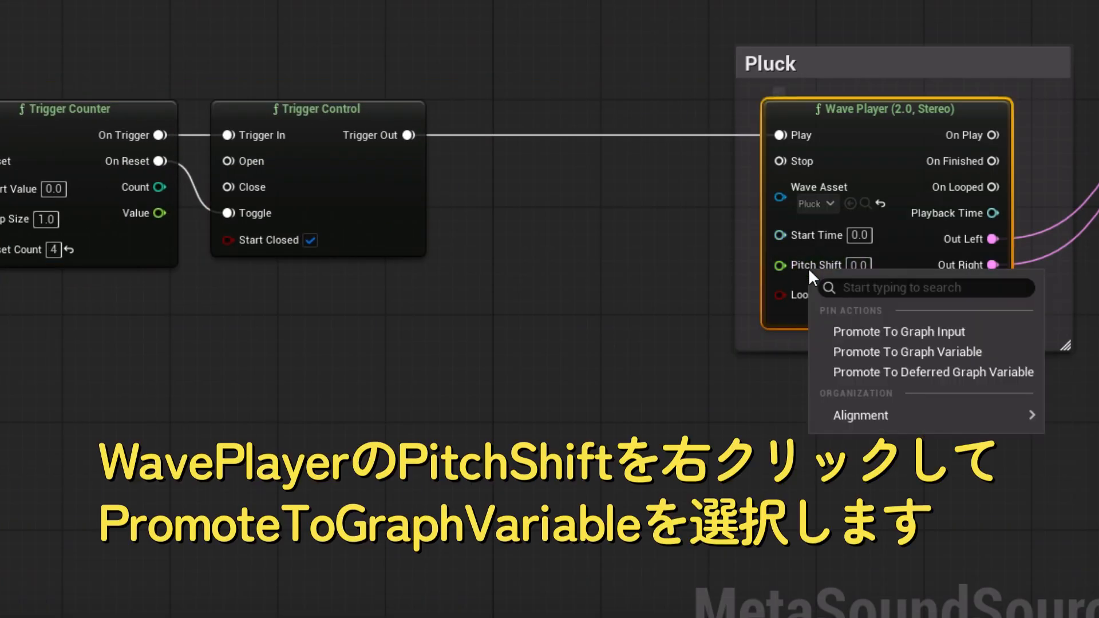
{"action": "left_click", "coordinate": [855, 352]}
{"action": "left_click_drag", "start_coordinate": [574, 124], "coordinate": [552, 256]}
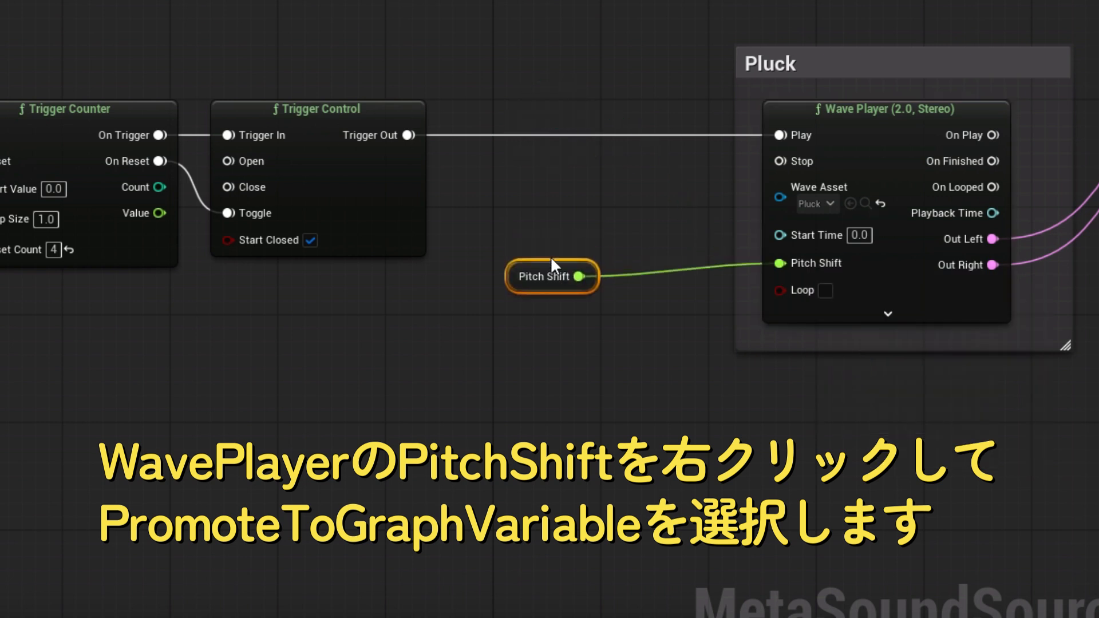
- Rename the new Pitch Shift variable to Pluck_PitchShift_ and make it a Float array
{"action": "left_click", "coordinate": [163, 247]}
{"action": "type", "text": "Pluck"}
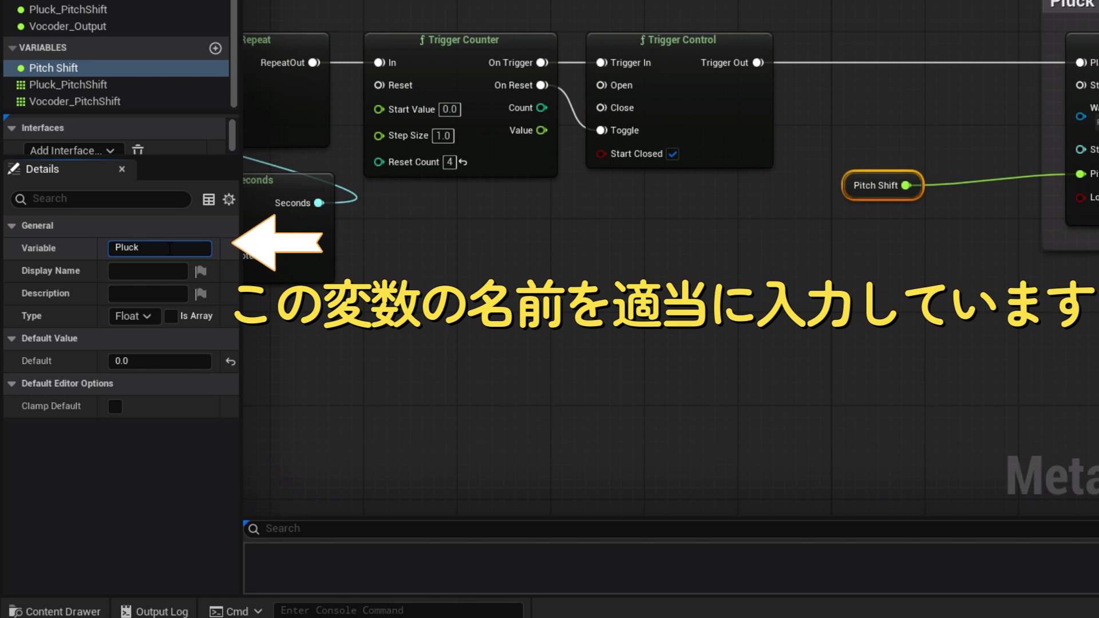
{"action": "type", "text": "_PitchShift_"}
{"action": "key", "text": "Return"}
{"action": "left_click", "coordinate": [170, 316]}
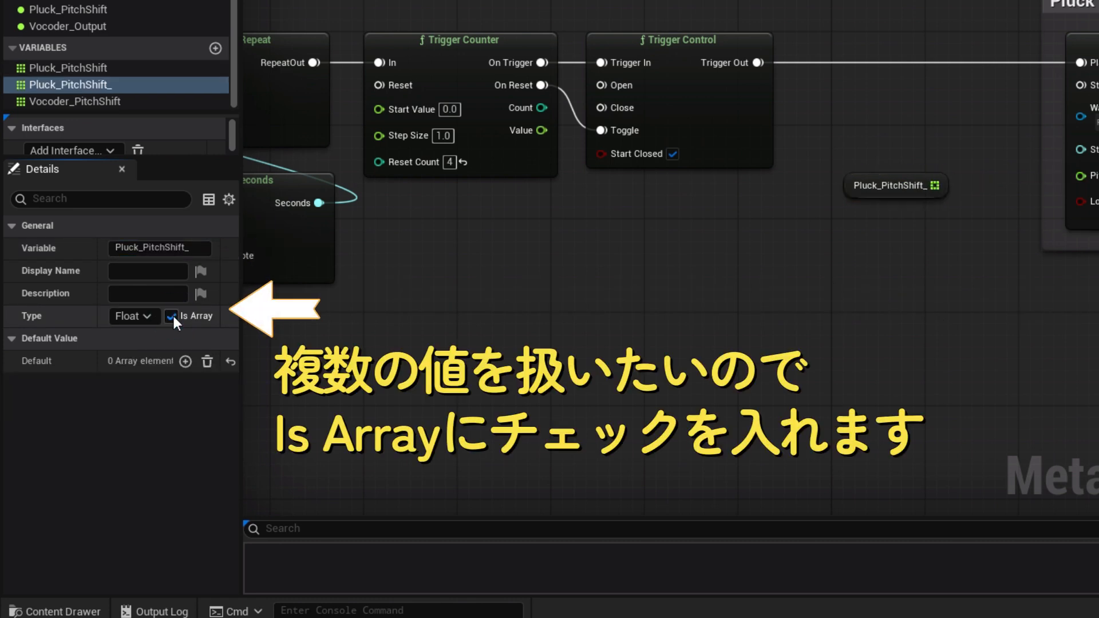
- Add five default elements to the Pluck_PitchShift_ array
{"action": "left_click", "coordinate": [185, 363]}
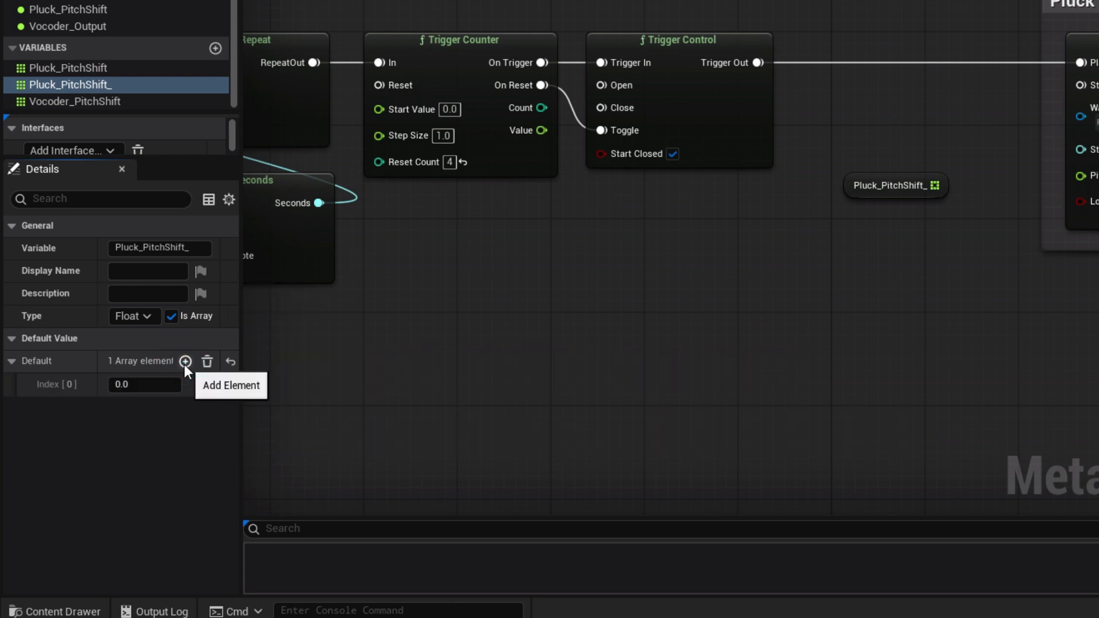
{"action": "left_click", "coordinate": [185, 362]}
{"action": "left_click", "coordinate": [184, 361]}
{"action": "left_click", "coordinate": [184, 362]}
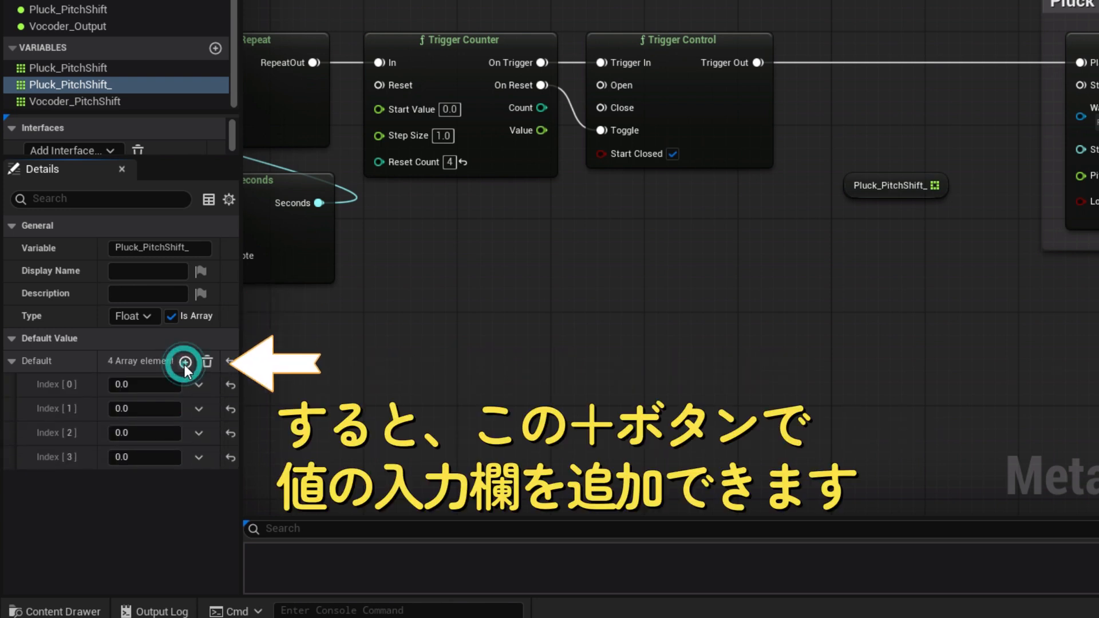
{"action": "left_click", "coordinate": [185, 363]}
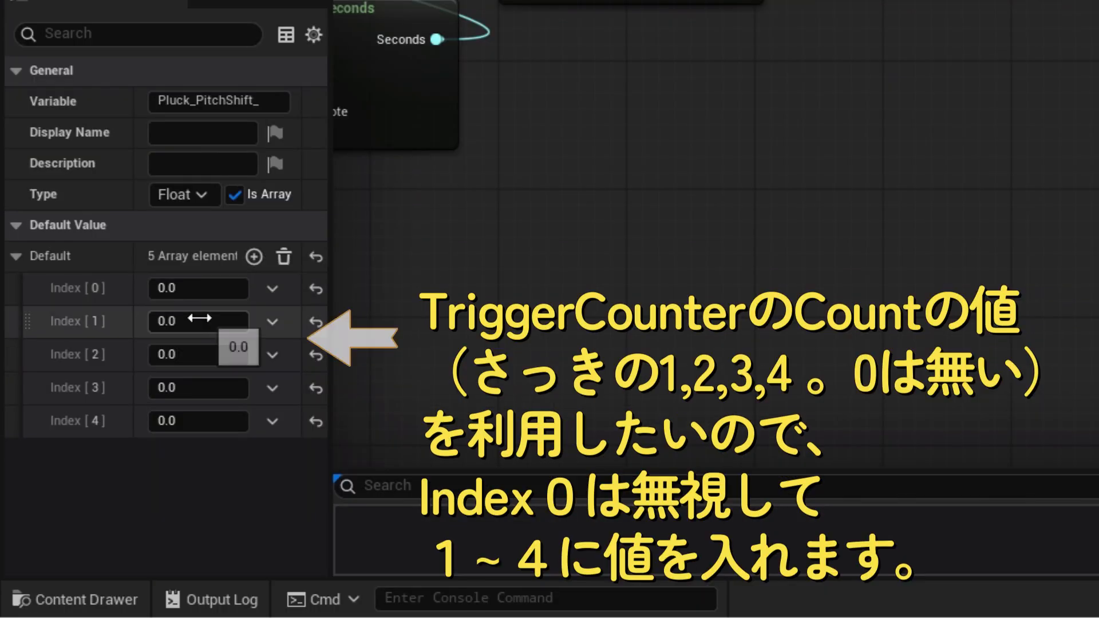
- Set the array defaults for Index 1 to 4 to 2, 4, 7 and -1, leaving Index 0 alone
{"action": "left_click", "coordinate": [199, 318]}
{"action": "type", "text": "2"}
{"action": "key", "text": "Return"}
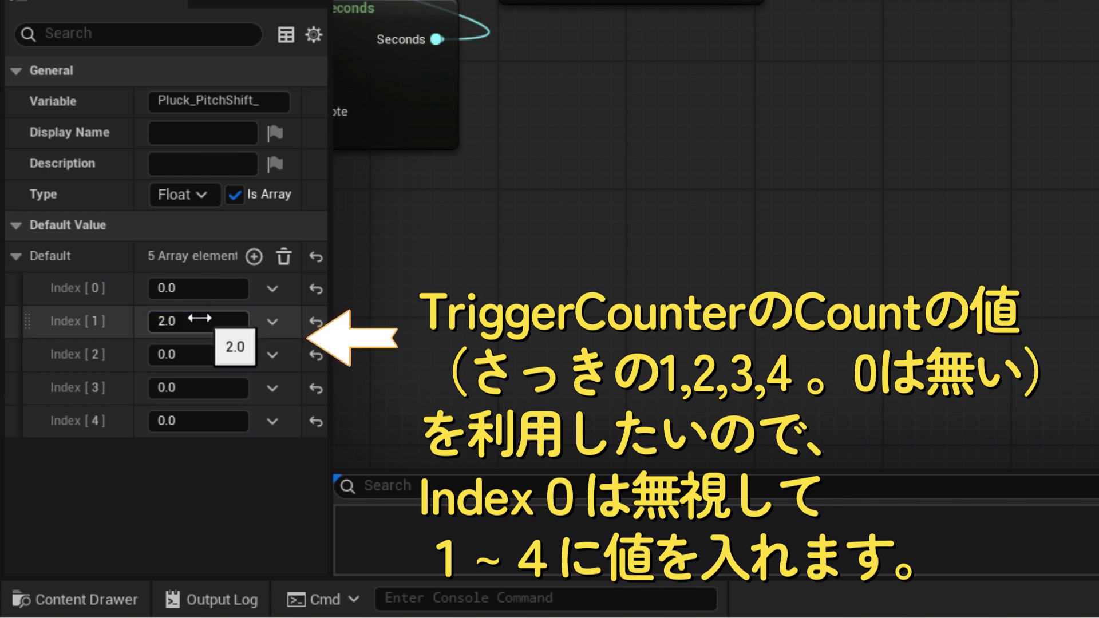
{"action": "left_click", "coordinate": [192, 359]}
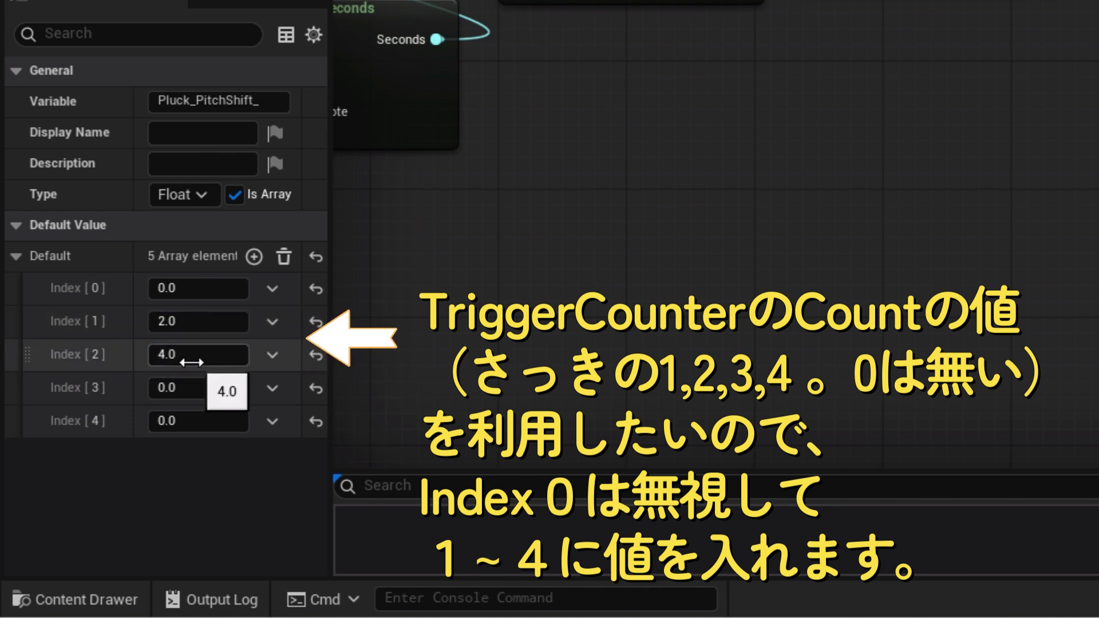
{"action": "left_click", "coordinate": [205, 388]}
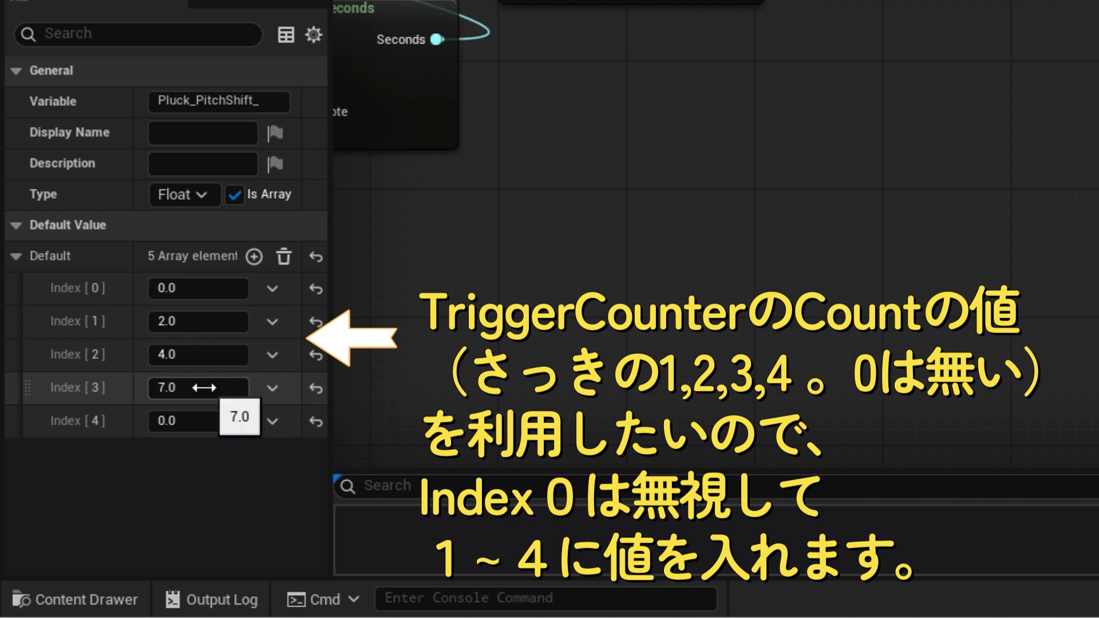
{"action": "left_click", "coordinate": [209, 422]}
{"action": "type", "text": "-1"}
{"action": "key", "text": "Return"}
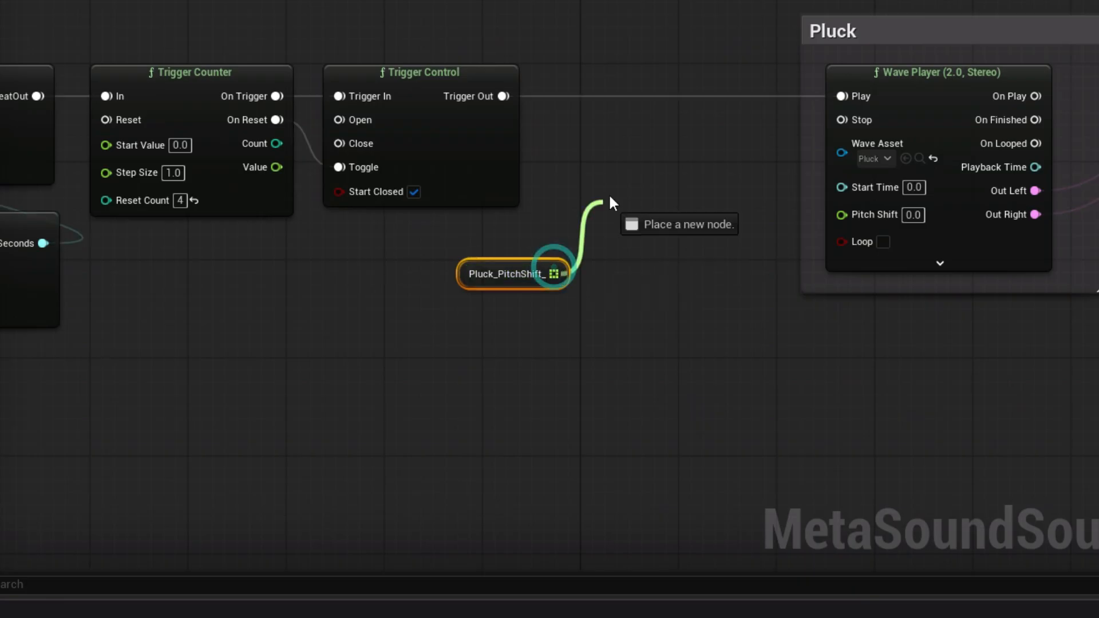
- Add a Get (Float:Array) node fed by the Pluck_PitchShift_ variable and place it before the Pluck Wave Player
{"action": "left_click_drag", "start_coordinate": [608, 193], "coordinate": [611, 194]}
{"action": "type", "text": "get"}
{"action": "left_click", "coordinate": [714, 281]}
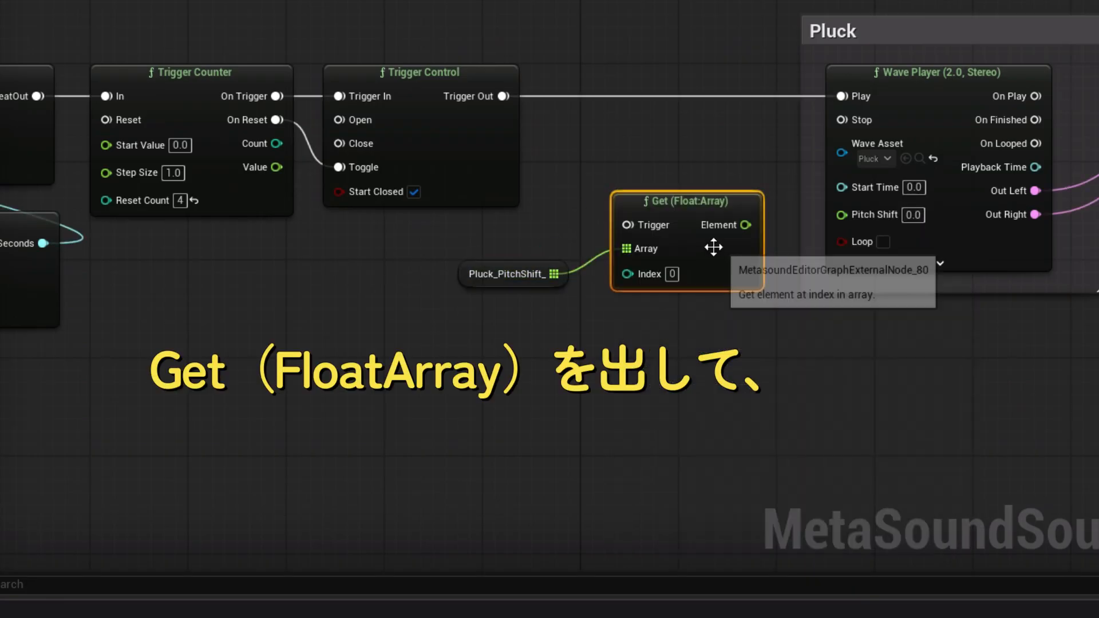
{"action": "left_click_drag", "start_coordinate": [706, 202], "coordinate": [698, 177]}
- Connect the Get node's Element to Pitch Shift, Trigger Control's Trigger Out to its Trigger, and Trigger Counter's Count to its Index
{"action": "left_click_drag", "start_coordinate": [751, 207], "coordinate": [841, 214]}
{"action": "left_click_drag", "start_coordinate": [503, 96], "coordinate": [620, 206]}
{"action": "left_click_drag", "start_coordinate": [276, 143], "coordinate": [621, 255]}
{"action": "left_click", "coordinate": [654, 315]}
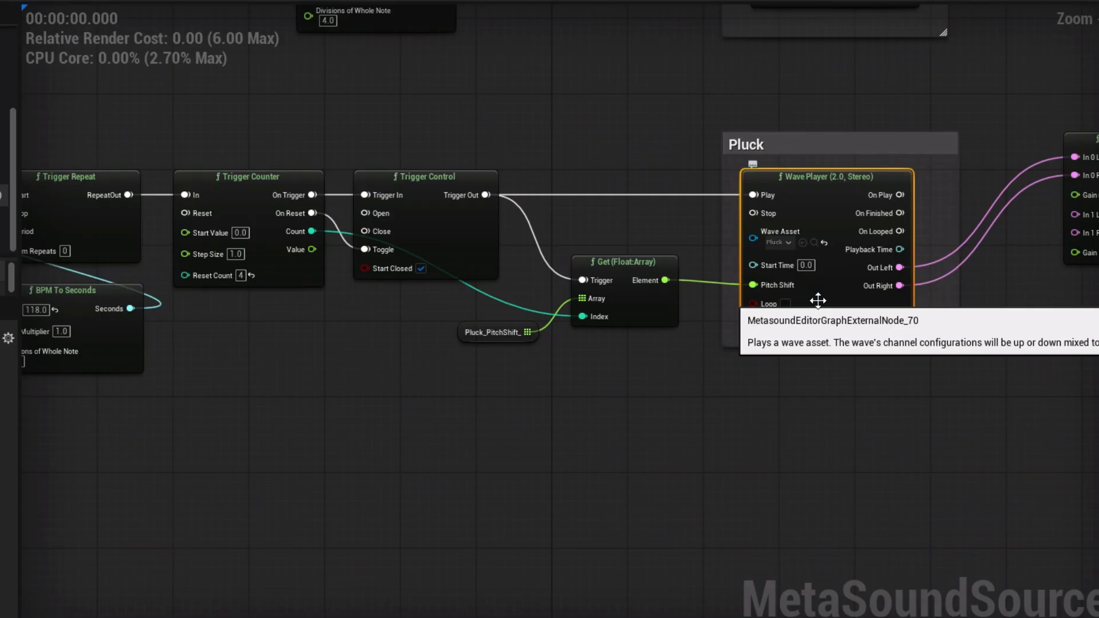
- Paste a copy of the Pluck Wave Player below the original and connect its outputs to the mixer's In 1 L and In 1 R
{"action": "left_click", "coordinate": [852, 381]}
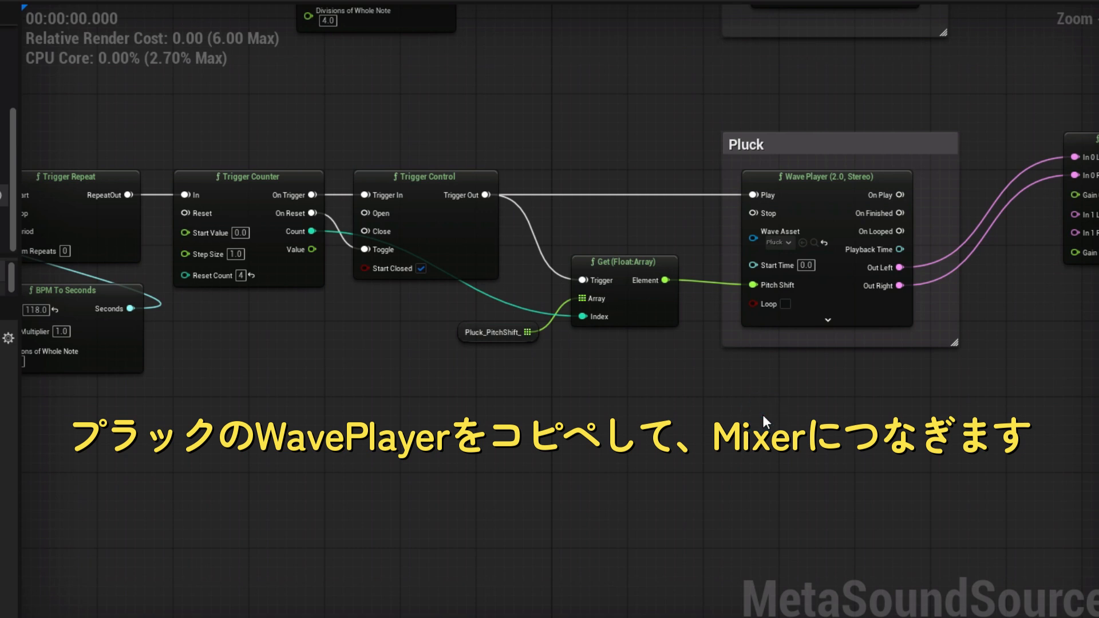
{"action": "key", "text": "ctrl+v"}
{"action": "mouse_move", "coordinate": [1075, 214]}
{"action": "left_mouse_down"}
{"action": "mouse_move", "coordinate": [972, 475]}
{"action": "mouse_move", "coordinate": [944, 503]}
{"action": "mouse_move", "coordinate": [1007, 475]}
{"action": "mouse_move", "coordinate": [1075, 232]}
{"action": "left_mouse_up"}
- Title the original Wave Player's comment box Pluck_PitchShift and the copy's comment box Pluck_OriginalPitch
{"action": "double_click", "coordinate": [810, 144]}
{"action": "type", "text": "_PitchSh"}
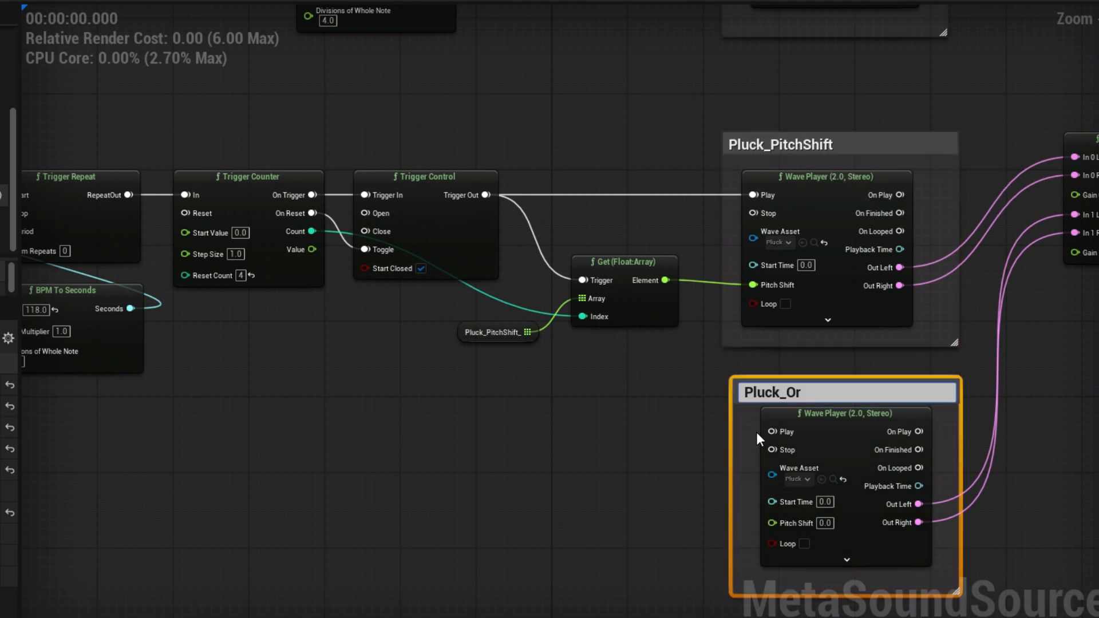
{"action": "type", "text": "iginalPitch"}
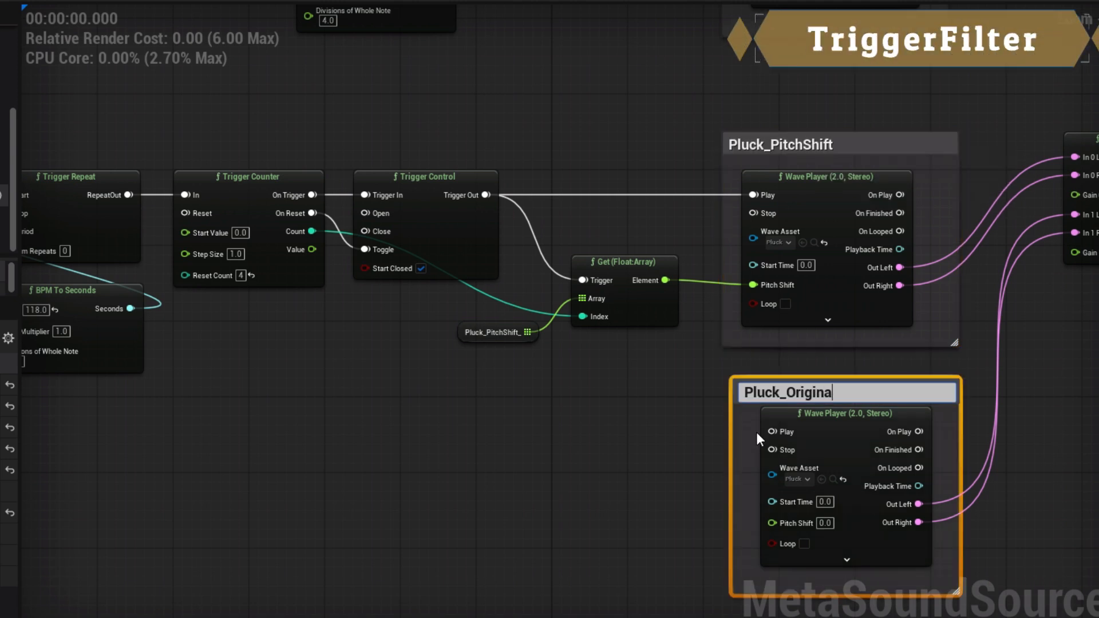
- Add a Trigger Filter node between Trigger Control and the Pluck_PitchShift Wave Player, shifting the preceding nodes to make room
{"action": "right_click", "coordinate": [528, 386]}
{"action": "type", "text": "trigger"}
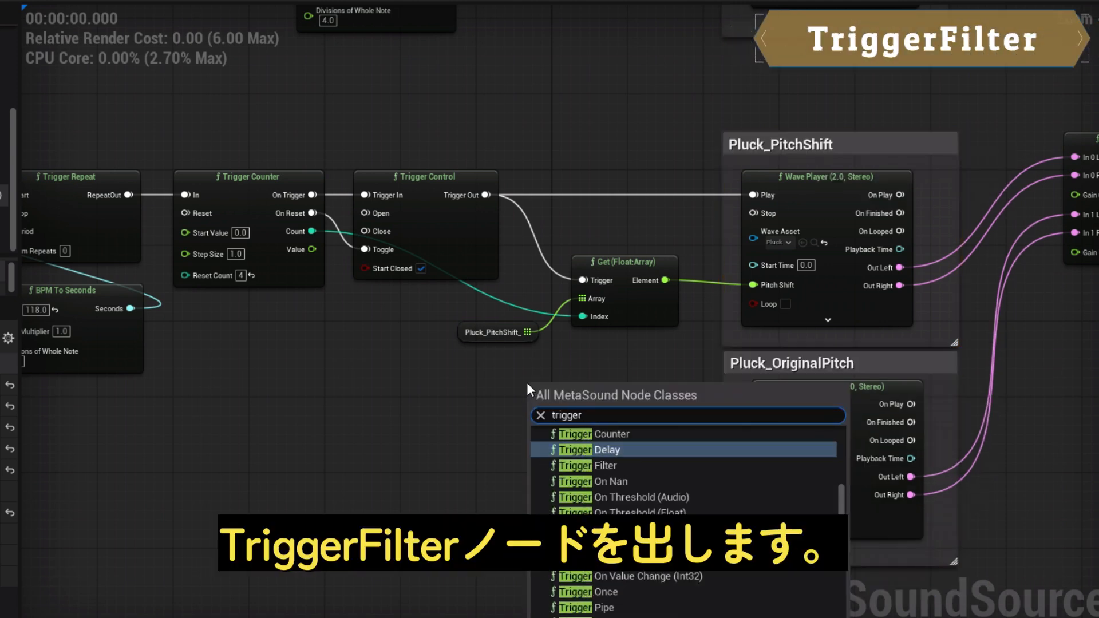
{"action": "left_click", "coordinate": [595, 465]}
{"action": "left_click_drag", "start_coordinate": [587, 394], "coordinate": [585, 183]}
{"action": "left_click_drag", "start_coordinate": [30, 112], "coordinate": [531, 298]}
{"action": "left_click_drag", "start_coordinate": [569, 182], "coordinate": [437, 182]}
{"action": "left_click_drag", "start_coordinate": [437, 182], "coordinate": [455, 182]}
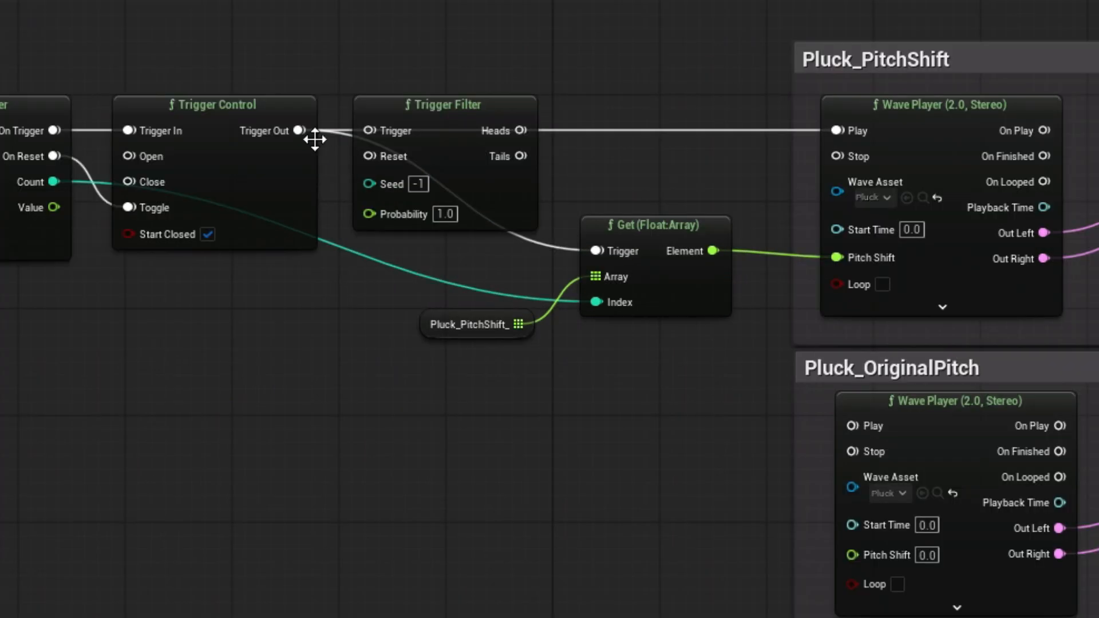
- Wire Trigger Out to the Trigger Filter, Heads to the Get node's Trigger and Pluck_PitchShift's Play, and Tails to Pluck_OriginalPitch's Play
{"action": "left_click_drag", "start_coordinate": [371, 195], "coordinate": [424, 195]}
{"action": "left_click_drag", "start_coordinate": [520, 128], "coordinate": [597, 250]}
{"action": "left_click_drag", "start_coordinate": [520, 156], "coordinate": [853, 425]}
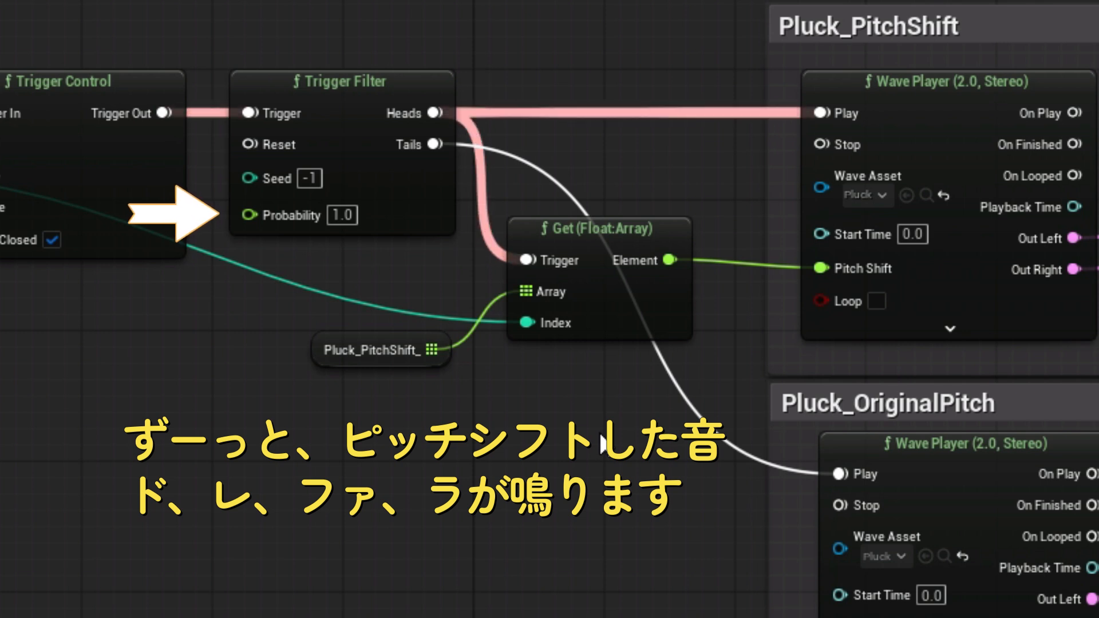
- Set the Trigger Filter's Probability to 0.5
{"action": "left_click", "coordinate": [350, 215]}
{"action": "type", "text": "0.5"}
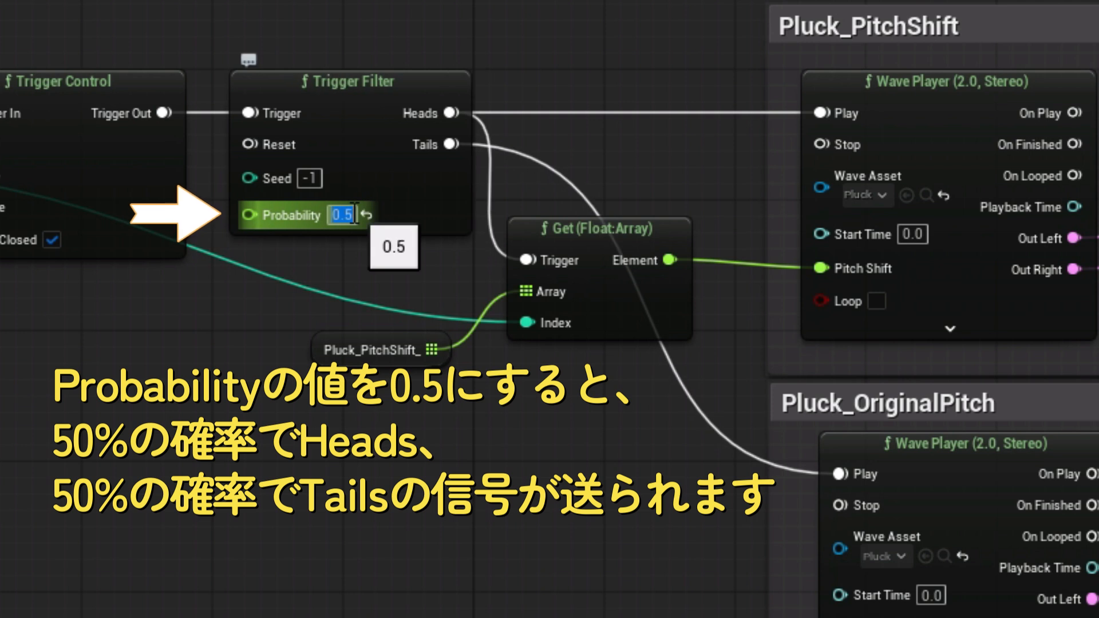
{"action": "key", "text": "Return"}
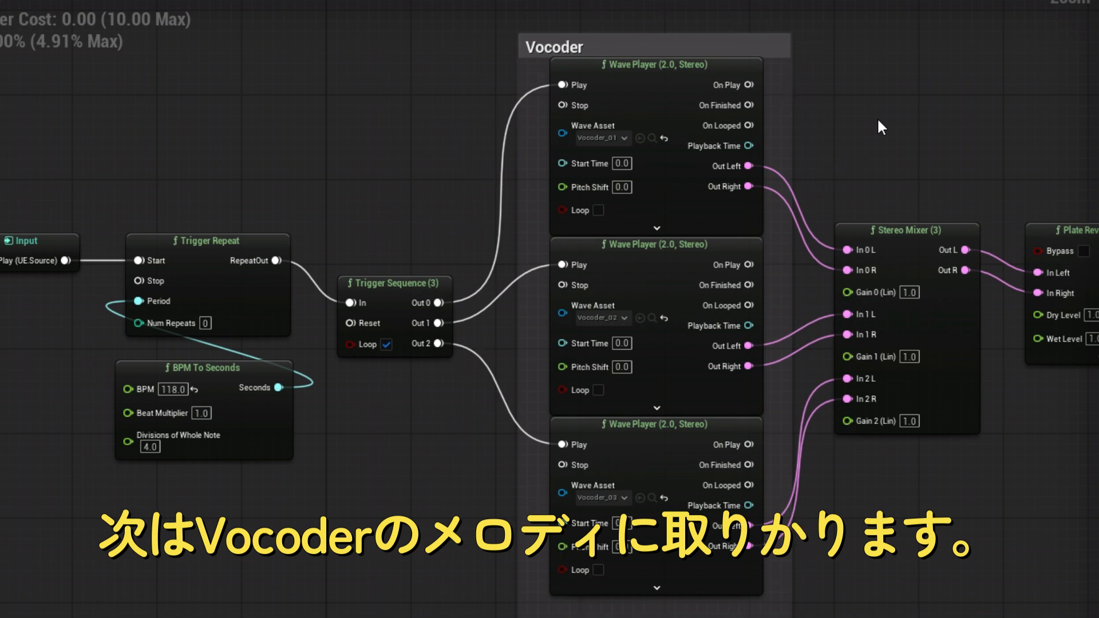
- Preview the Vocoder wave files from the Wave Asset choices of the Wave Players in the Vocoder group
{"action": "left_click", "coordinate": [638, 250]}
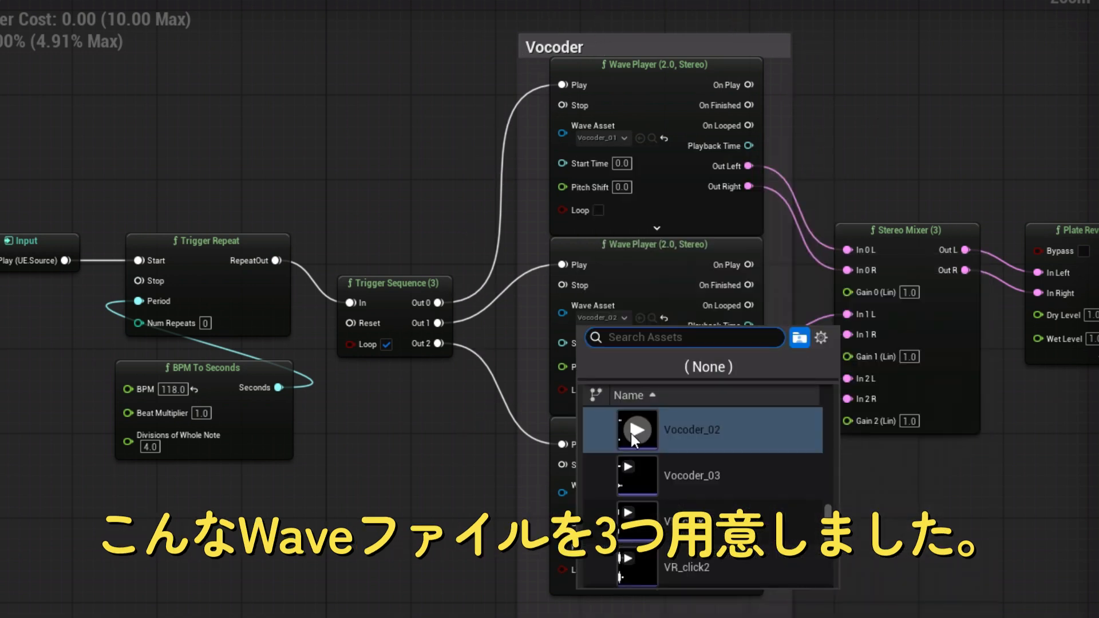
{"action": "left_click", "coordinate": [634, 433]}
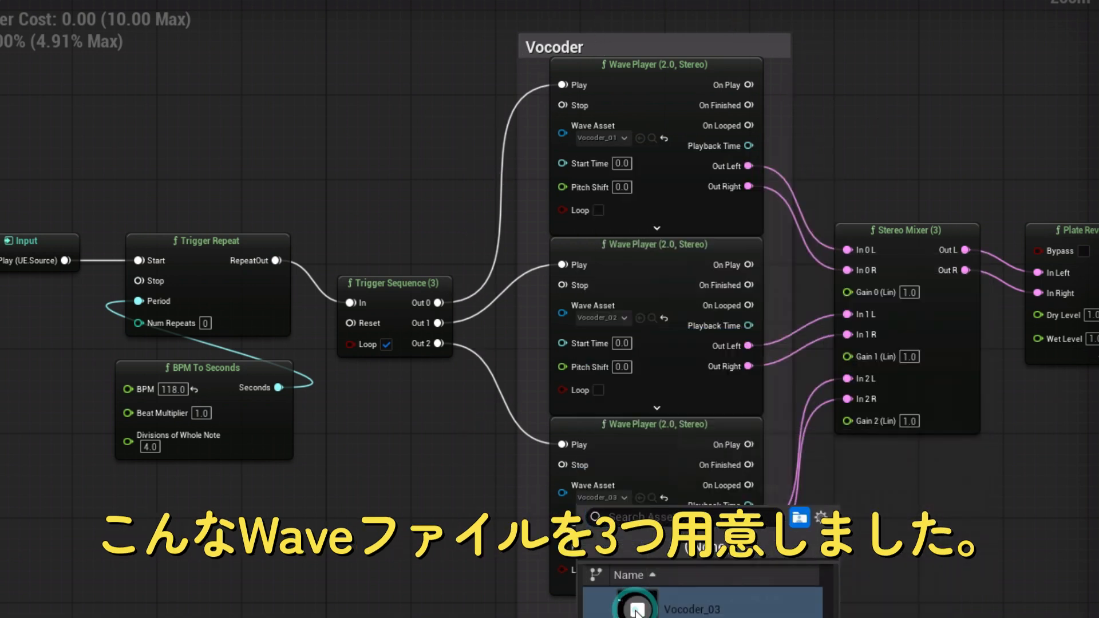
{"action": "left_click", "coordinate": [328, 581]}
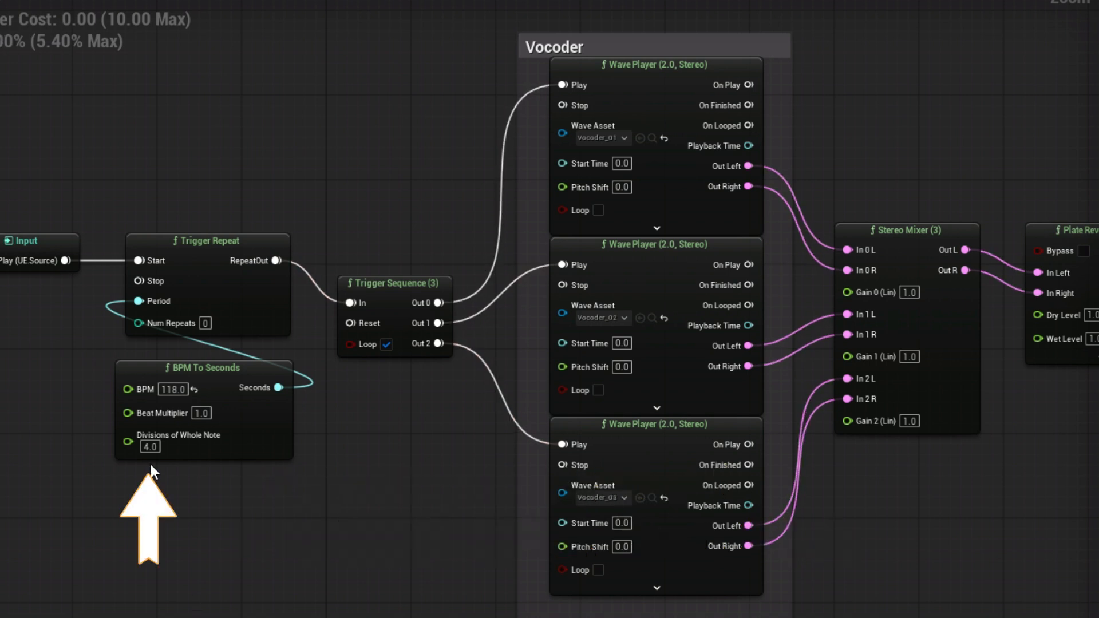
- Set Divisions of Whole Note on the BPM To Seconds node to 8 and play the MetaSound
{"action": "left_click", "coordinate": [147, 447]}
{"action": "type", "text": "8"}
{"action": "key", "text": "Return"}
{"action": "key", "text": "space"}
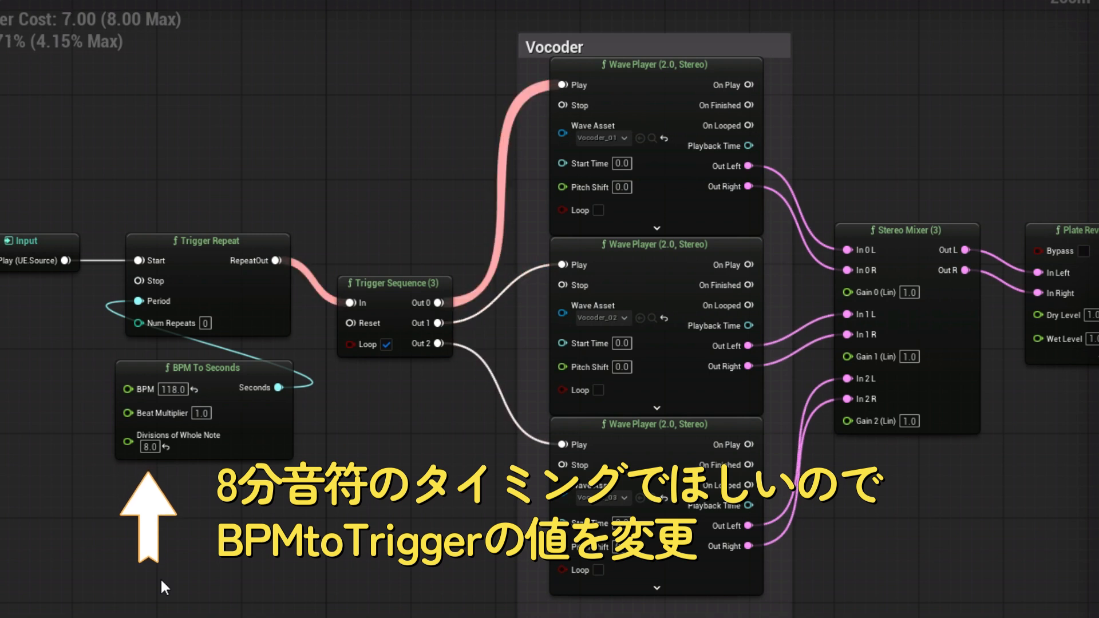
- Move the Trigger Counter and Trigger Control nodes together into the gap between Trigger Repeat and Trigger Sequence (3)
{"action": "left_click_drag", "start_coordinate": [192, 418], "coordinate": [562, 609]}
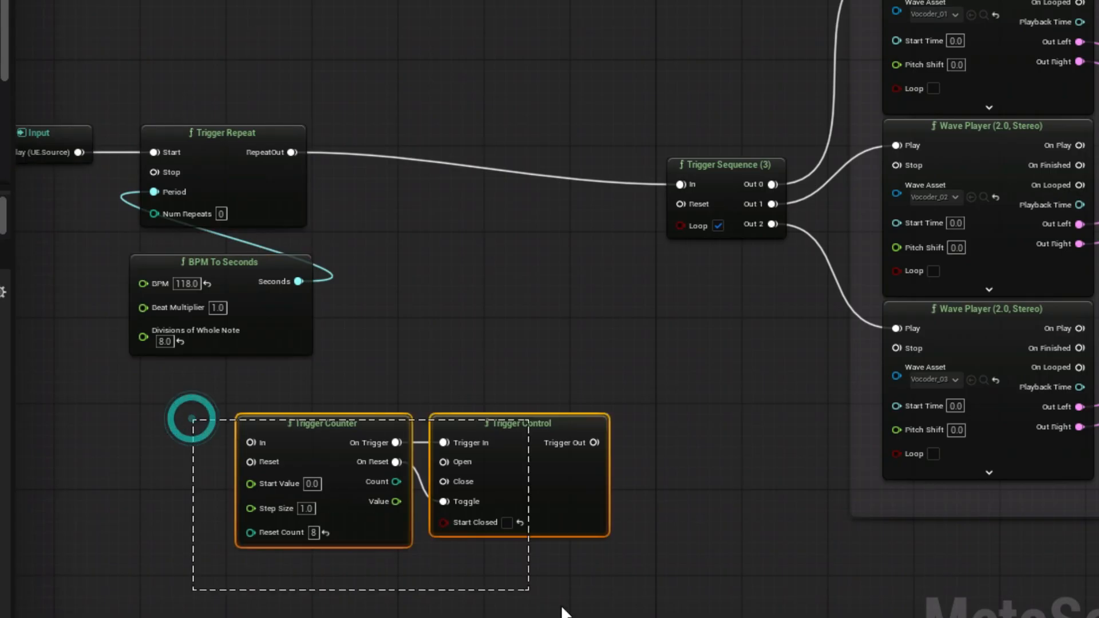
{"action": "left_click_drag", "start_coordinate": [559, 455], "coordinate": [628, 179]}
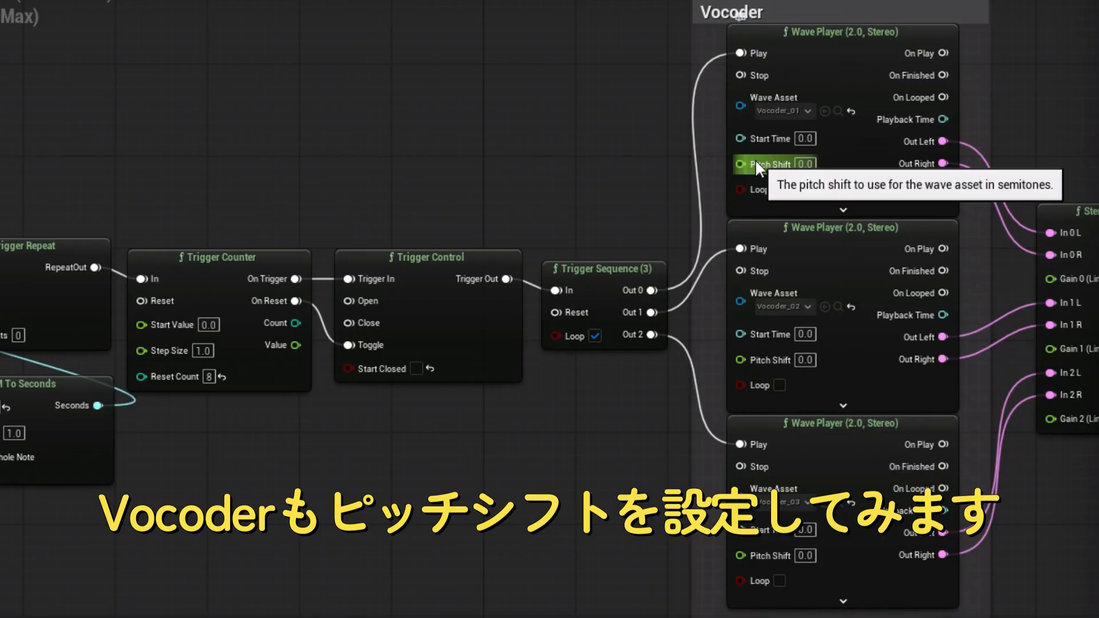
- Promote the first Vocoder Wave Player's Pitch Shift to a graph variable, set up as the Float array Vocoder_PitchShift_ with seven elements
{"action": "right_click", "coordinate": [753, 161]}
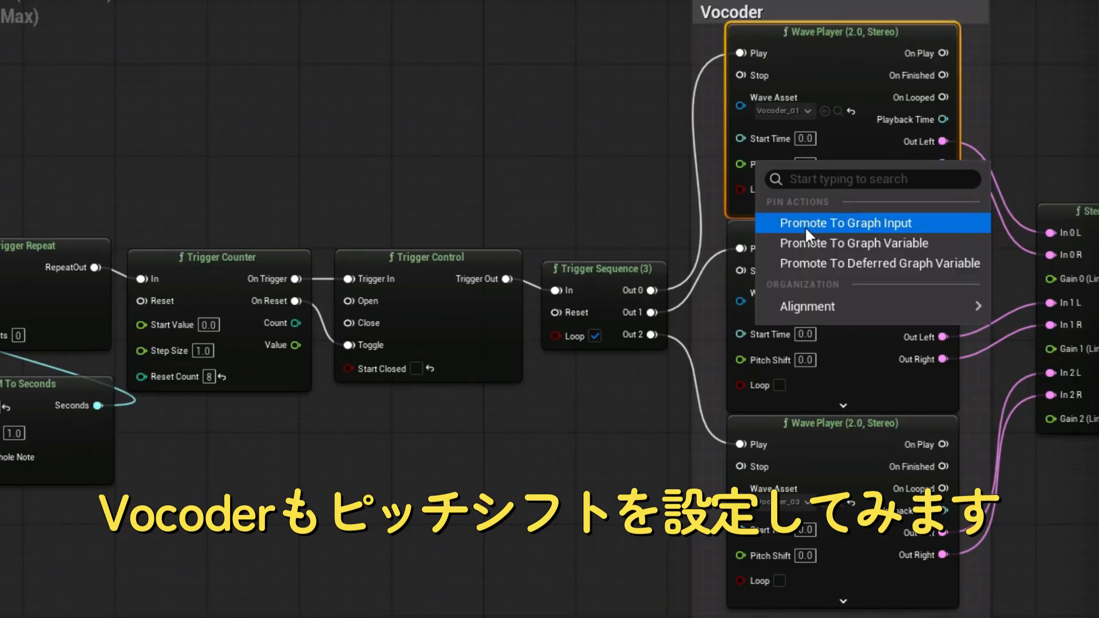
{"action": "left_click", "coordinate": [817, 238]}
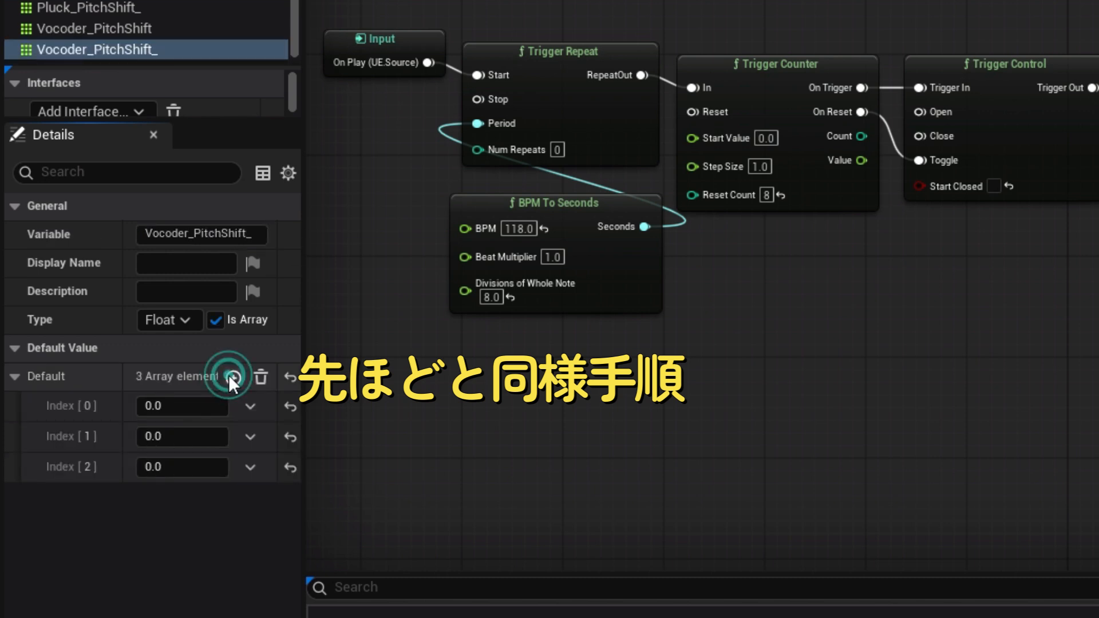
{"action": "left_click", "coordinate": [229, 375]}
{"action": "left_click", "coordinate": [229, 375]}
{"action": "left_click", "coordinate": [229, 375]}
{"action": "left_click", "coordinate": [229, 375]}
{"action": "left_click", "coordinate": [229, 376]}
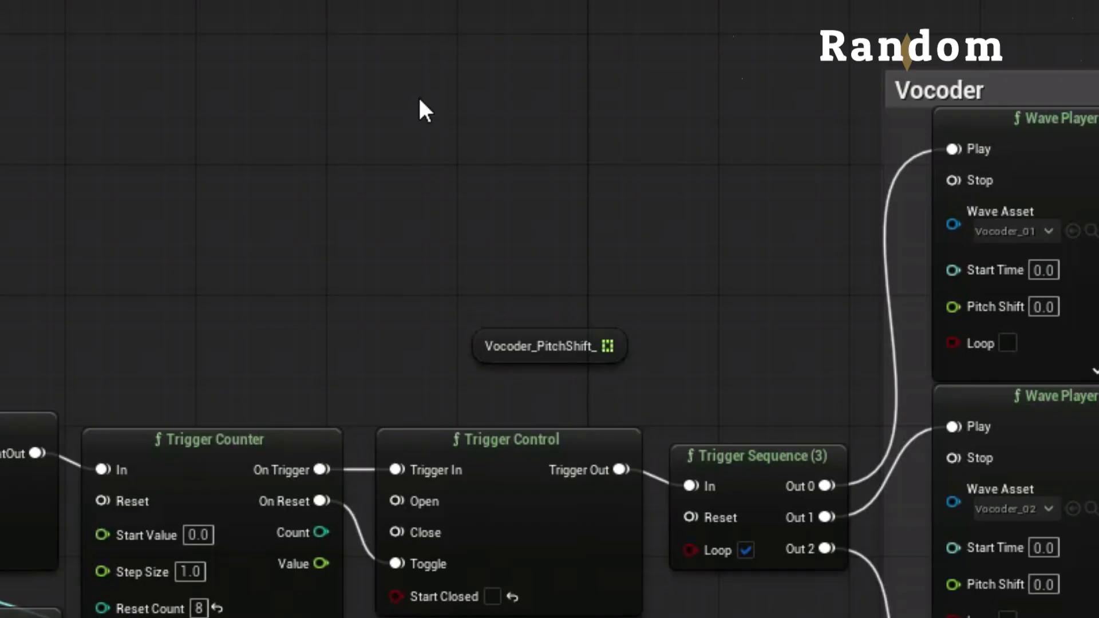
- Add a Random (Int) node in the empty area above the Trigger Control node
{"action": "right_click", "coordinate": [419, 100]}
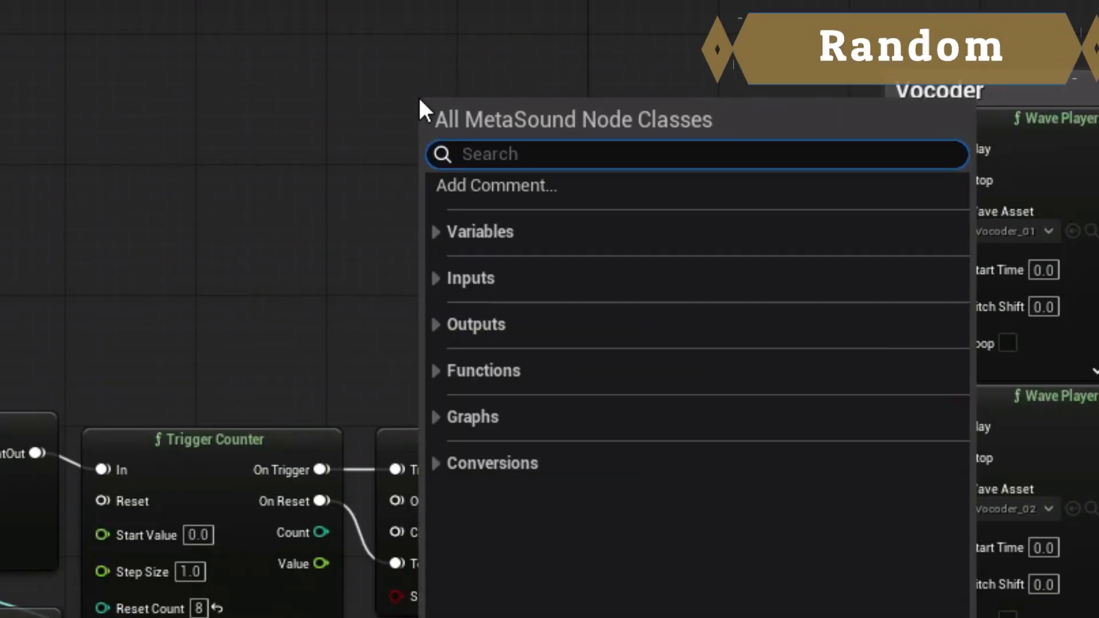
{"action": "type", "text": "random"}
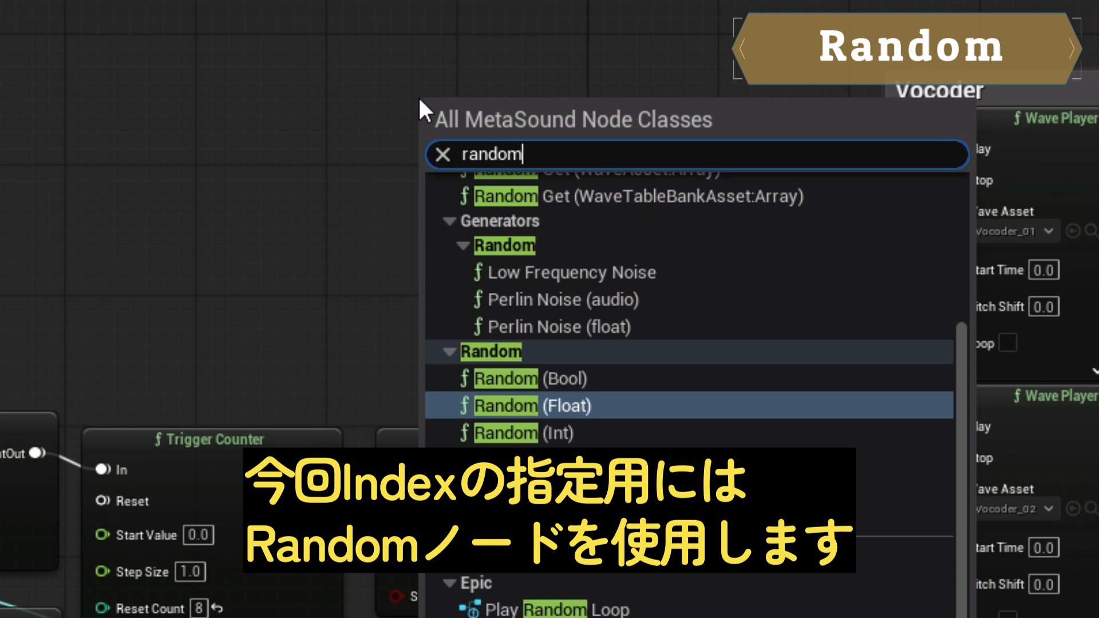
{"action": "left_click", "coordinate": [575, 426]}
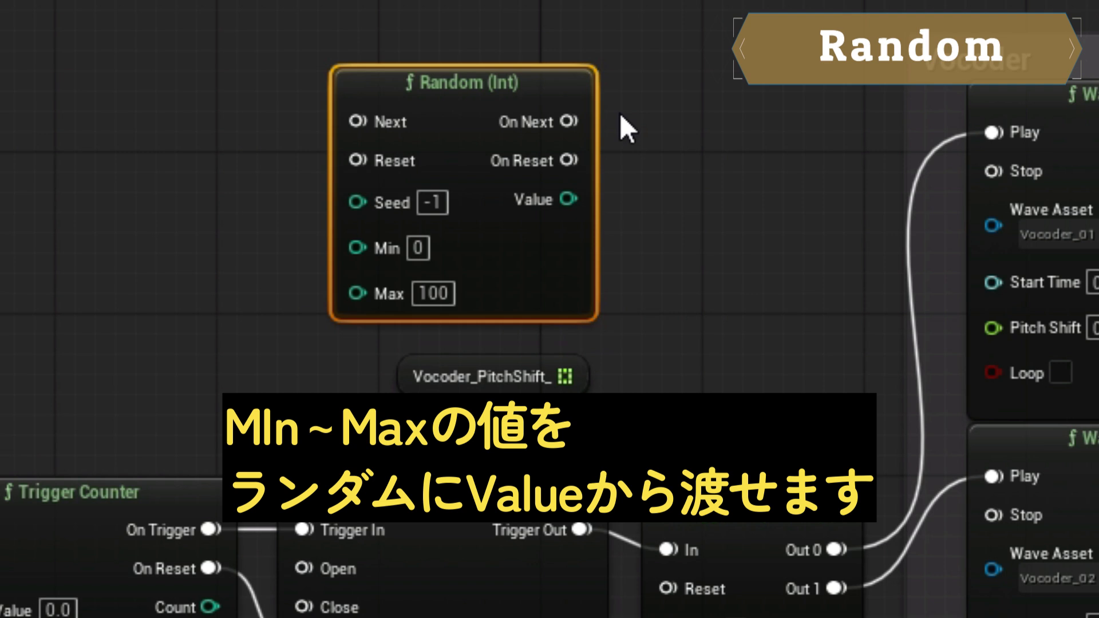
- Set Index [6] of the Vocoder_PitchShift_ array's default values to 2
{"action": "left_click", "coordinate": [201, 589]}
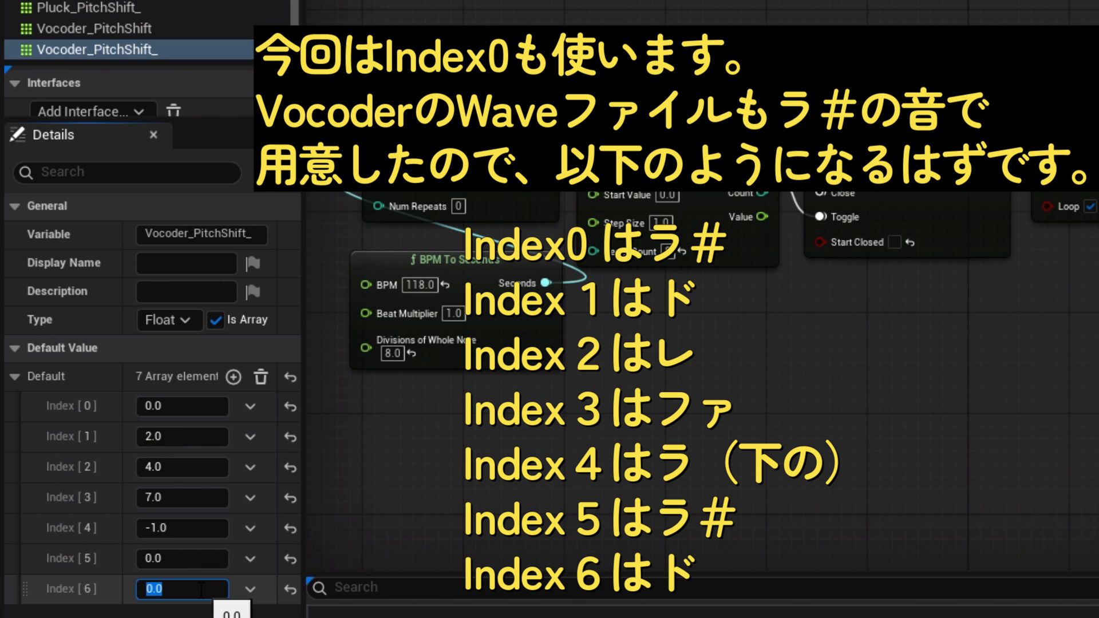
{"action": "type", "text": "2"}
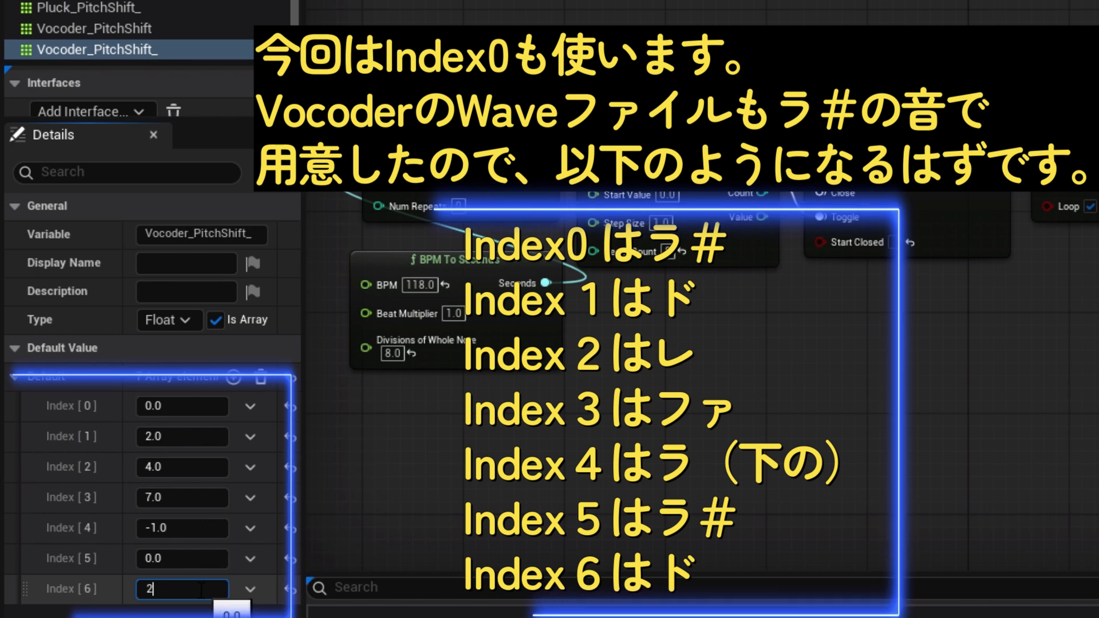
{"action": "key", "text": "Return"}
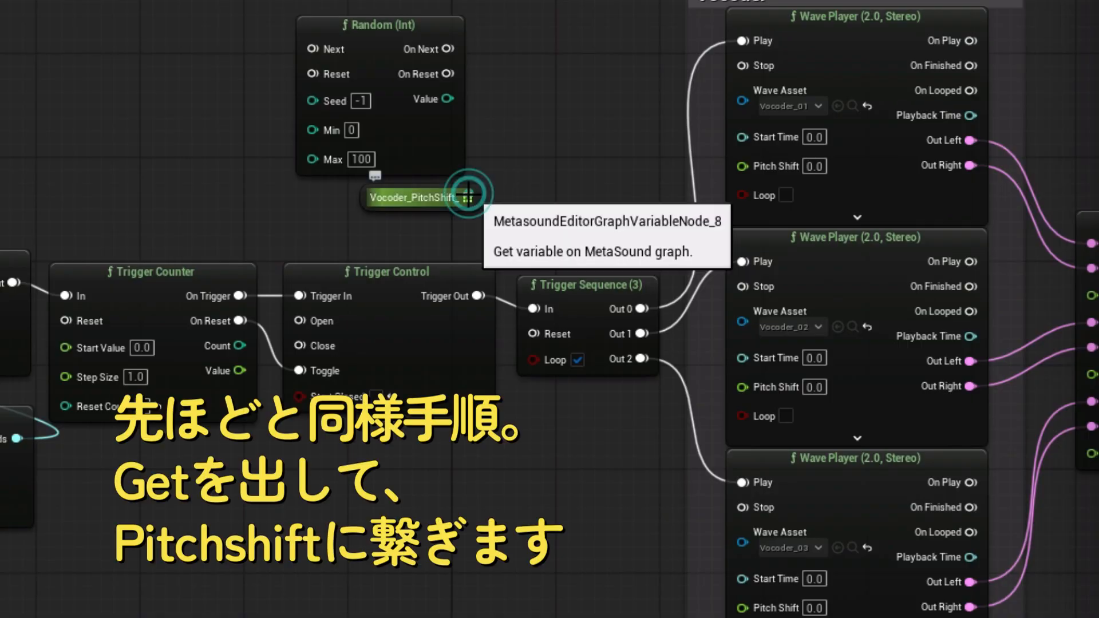
- Create a Get (Float:Array) node from Vocoder_PitchShift_ and connect its Element to Pitch Shift on all three Vocoder Wave Players
{"action": "left_click_drag", "start_coordinate": [478, 197], "coordinate": [525, 162]}
{"action": "type", "text": "ge"}
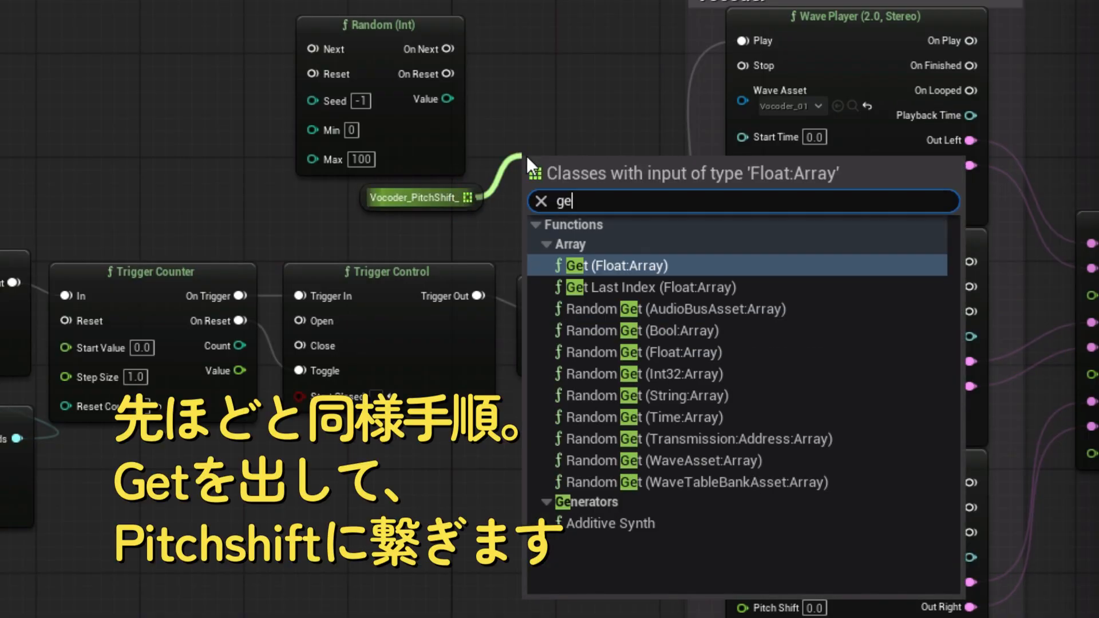
{"action": "type", "text": "t"}
{"action": "left_click", "coordinate": [596, 264]}
{"action": "left_click_drag", "start_coordinate": [662, 189], "coordinate": [742, 606]}
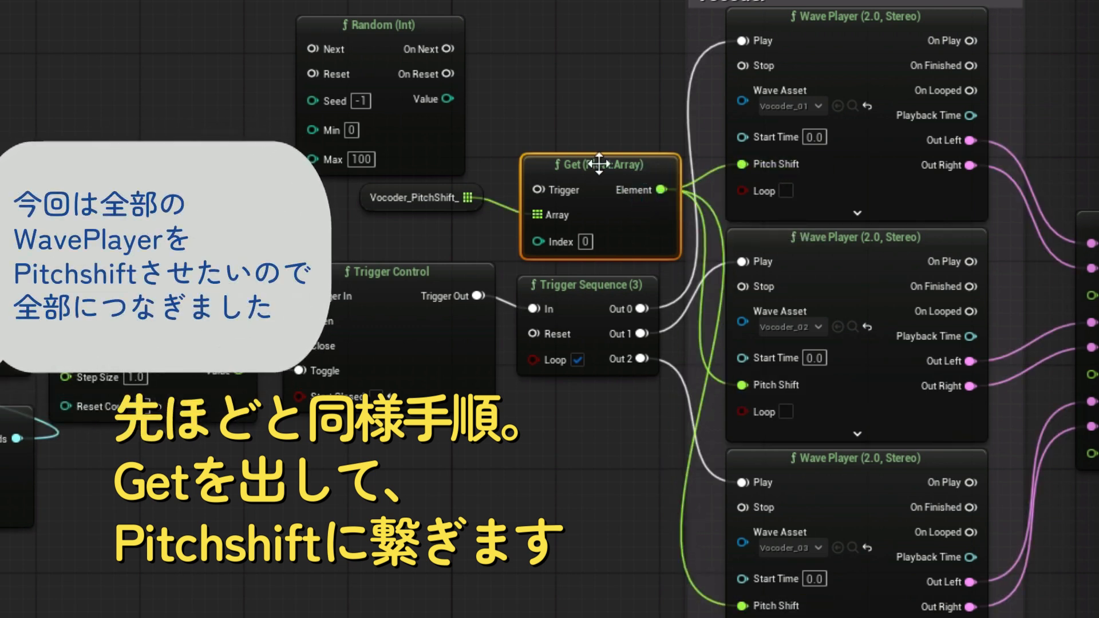
- Move the Get node up, then wire Trigger Control's Trigger Out to Random's Next and Random's On Next to Get's Trigger
{"action": "left_click_drag", "start_coordinate": [598, 165], "coordinate": [581, 102]}
{"action": "left_click_drag", "start_coordinate": [478, 296], "coordinate": [312, 49]}
{"action": "left_click_drag", "start_coordinate": [448, 48], "coordinate": [520, 127]}
- Set the Random (Int) node's Max to 6, play the MetaSound, and connect Random's Value to the Get node's Index
{"action": "left_click", "coordinate": [384, 241]}
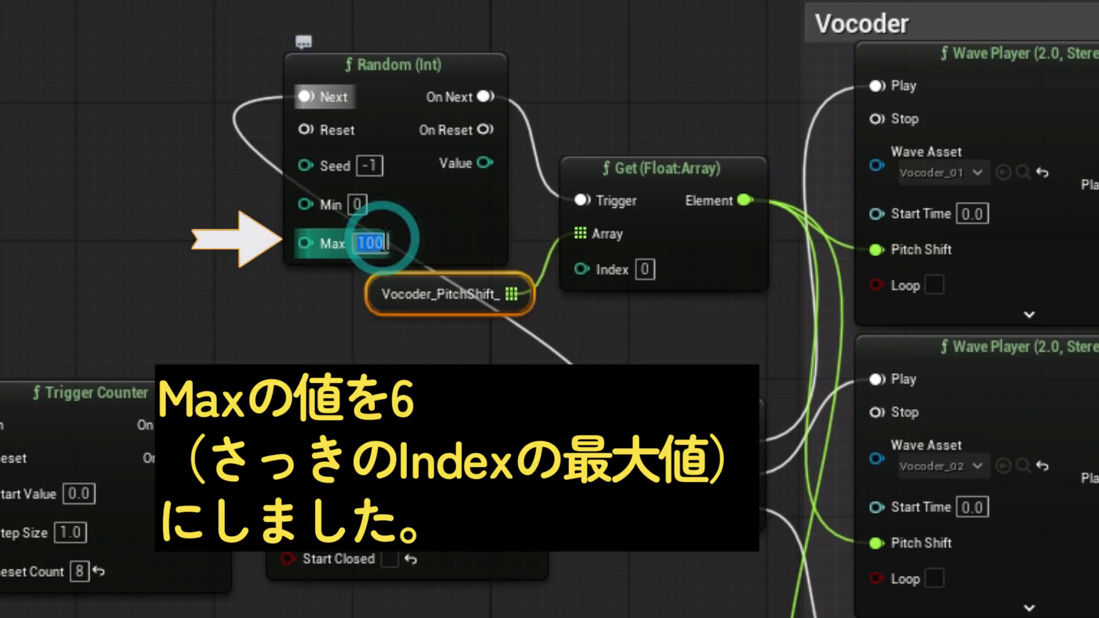
{"action": "type", "text": "6"}
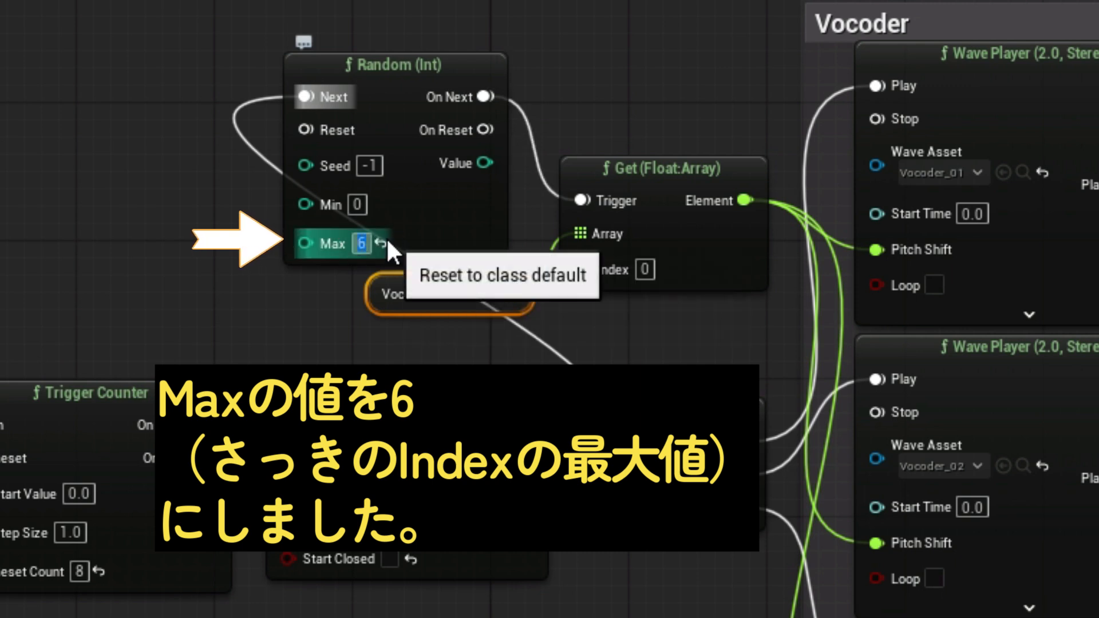
{"action": "left_click", "coordinate": [164, 323]}
{"action": "key", "text": "space"}
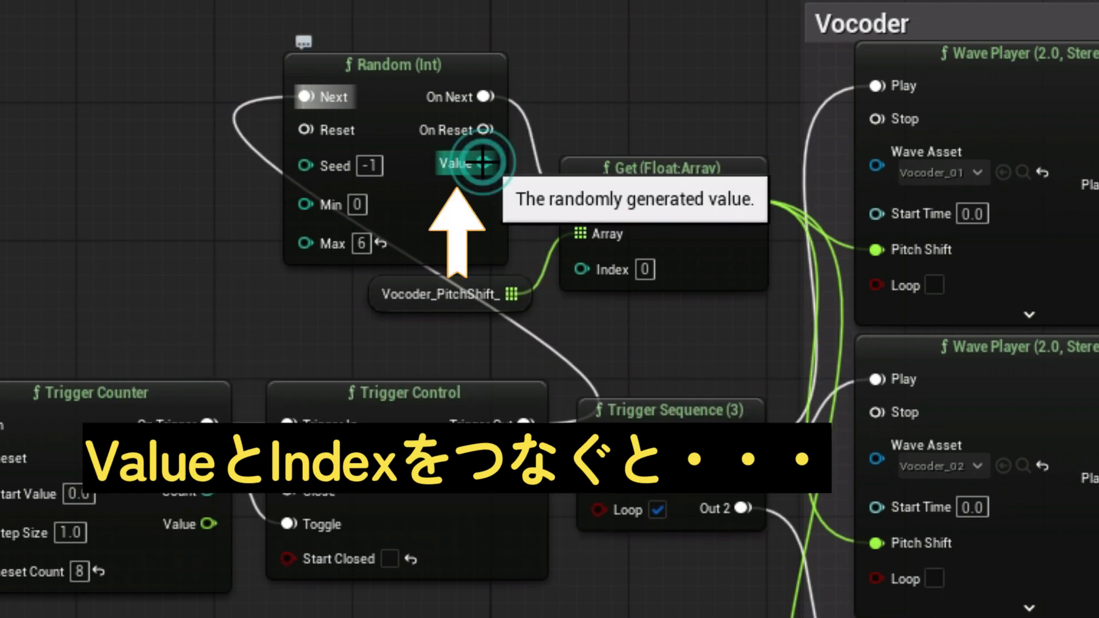
{"action": "left_click_drag", "start_coordinate": [483, 163], "coordinate": [582, 268]}
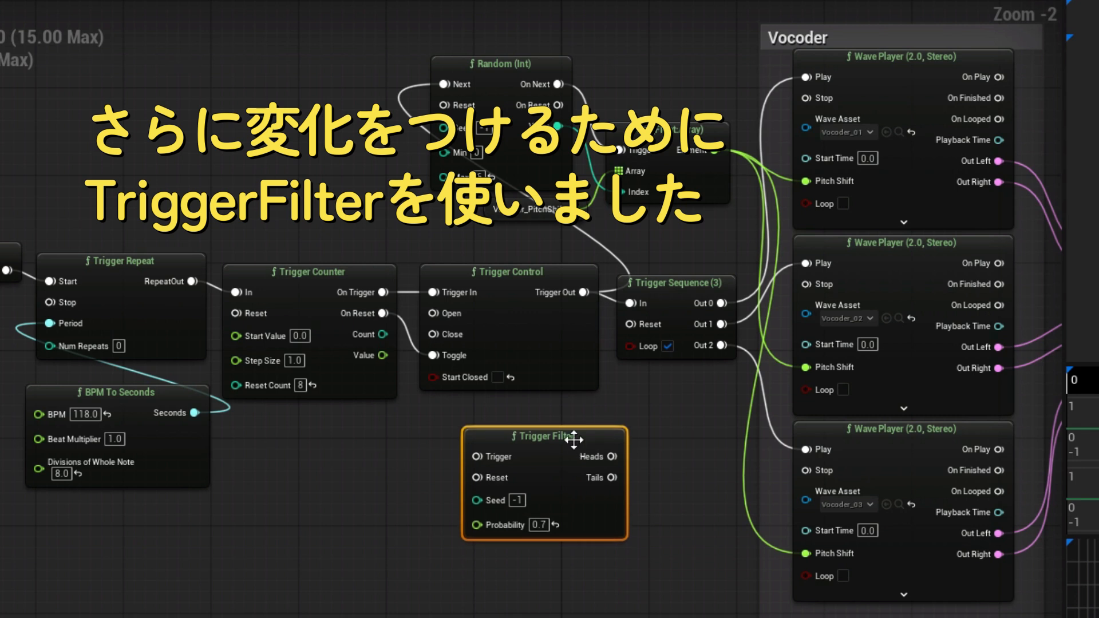
- Shift the preceding nodes back and insert the Trigger Filter, with Probability 0.7, between Trigger Control and Trigger Sequence (3), wiring its Heads to In
{"action": "left_click_drag", "start_coordinate": [3, 209], "coordinate": [438, 535]}
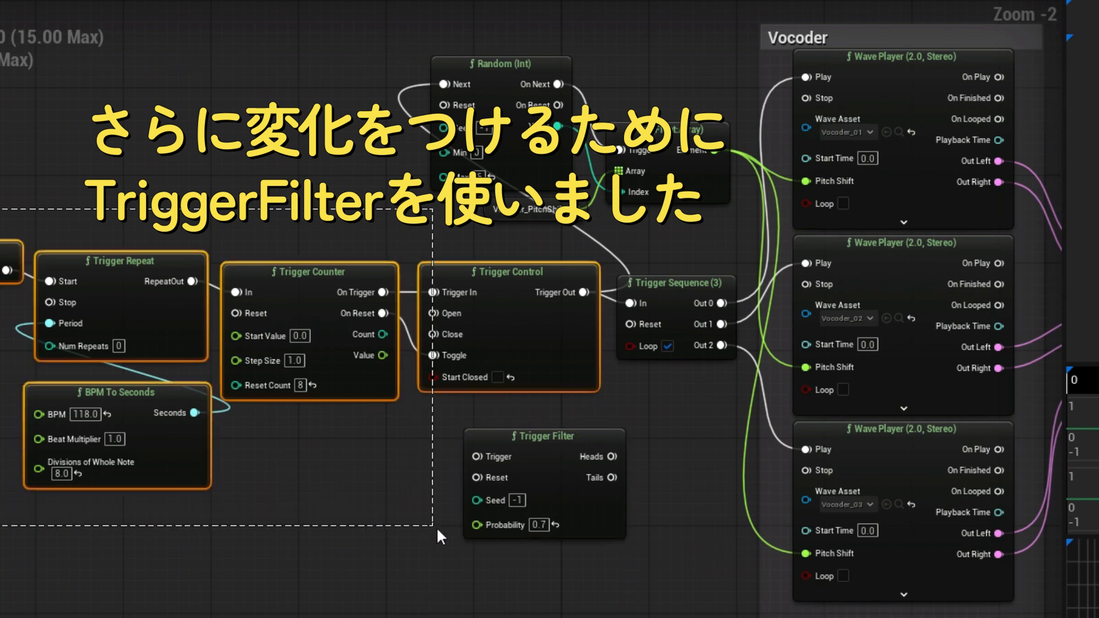
{"action": "mouse_move", "coordinate": [512, 287]}
{"action": "left_mouse_down"}
{"action": "mouse_move", "coordinate": [343, 278]}
{"action": "mouse_move", "coordinate": [290, 303]}
{"action": "left_mouse_up"}
{"action": "left_click_drag", "start_coordinate": [527, 438], "coordinate": [488, 286]}
{"action": "left_click_drag", "start_coordinate": [364, 303], "coordinate": [619, 304]}
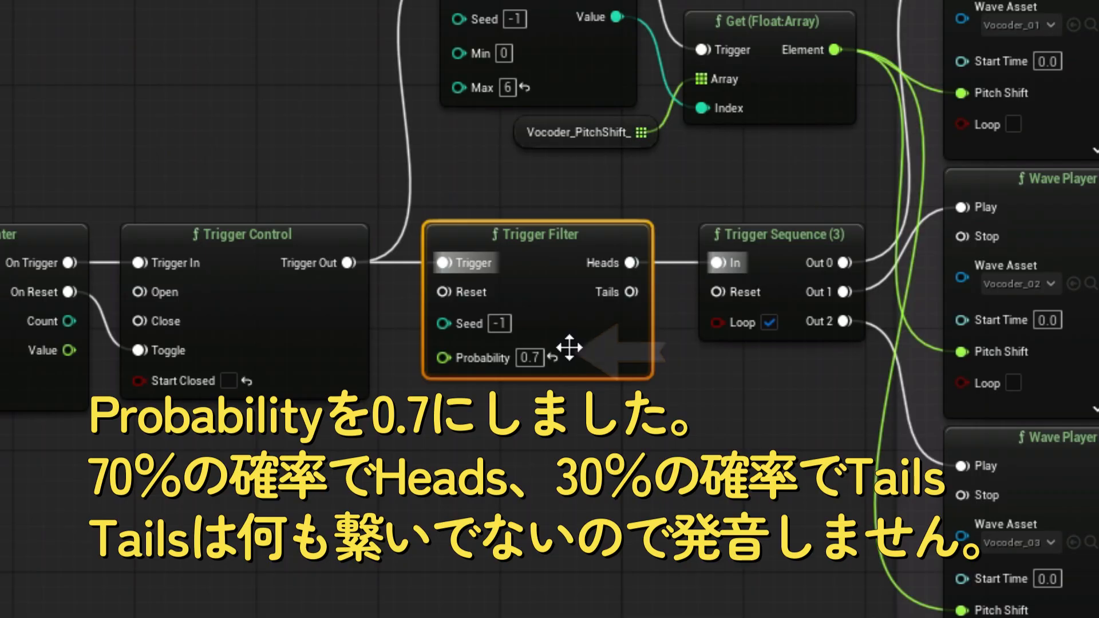
{"action": "left_click", "coordinate": [532, 357]}
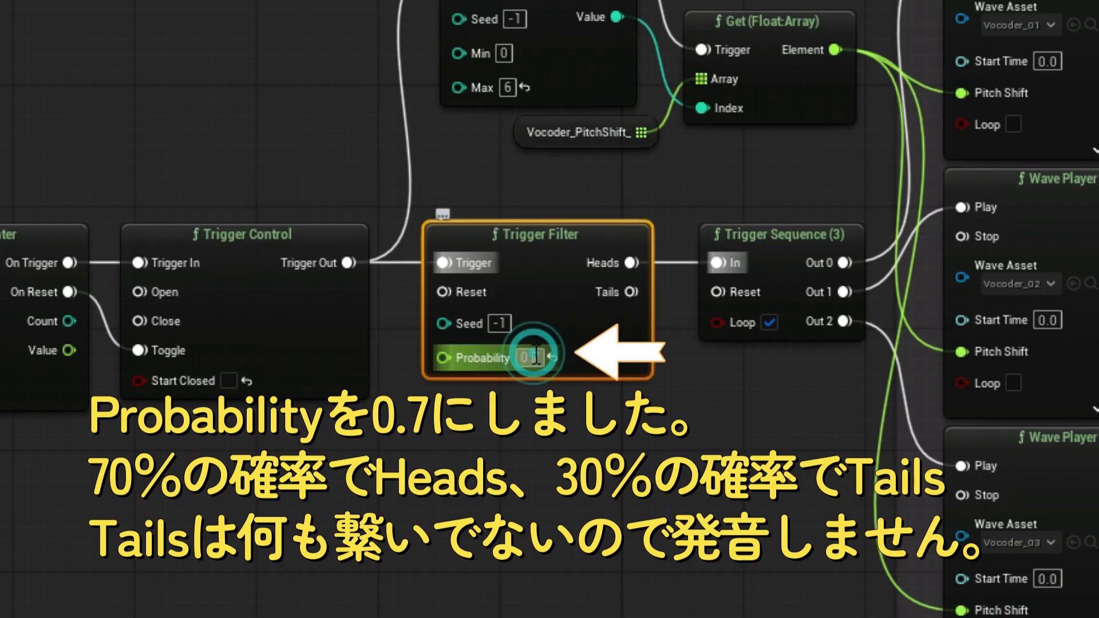
{"action": "left_click", "coordinate": [585, 436]}
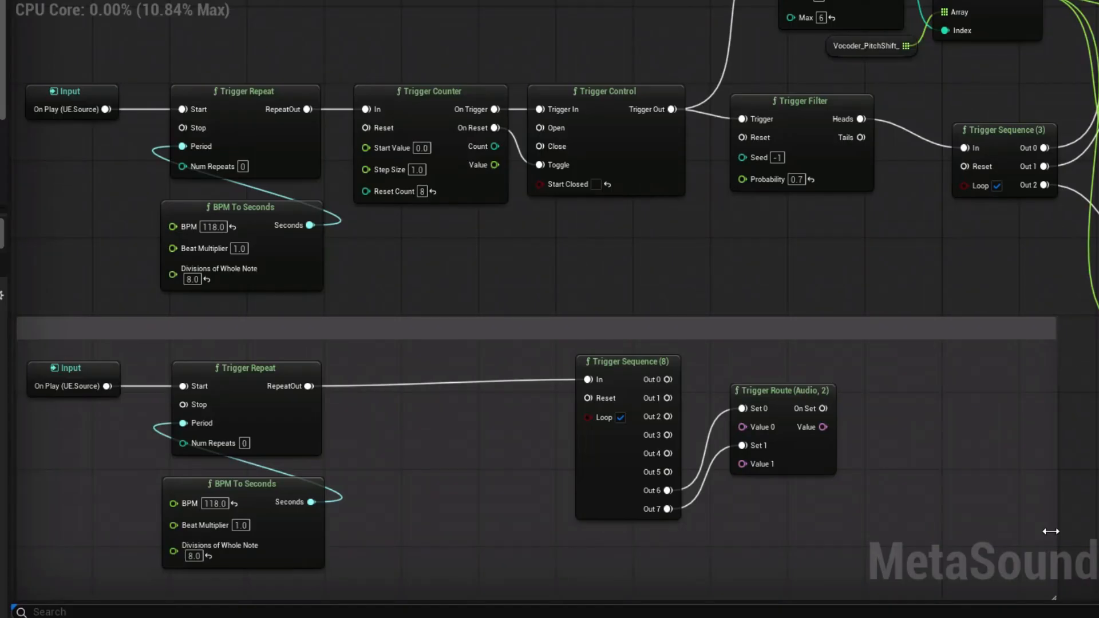
{"action": "left_click", "coordinate": [1001, 324]}
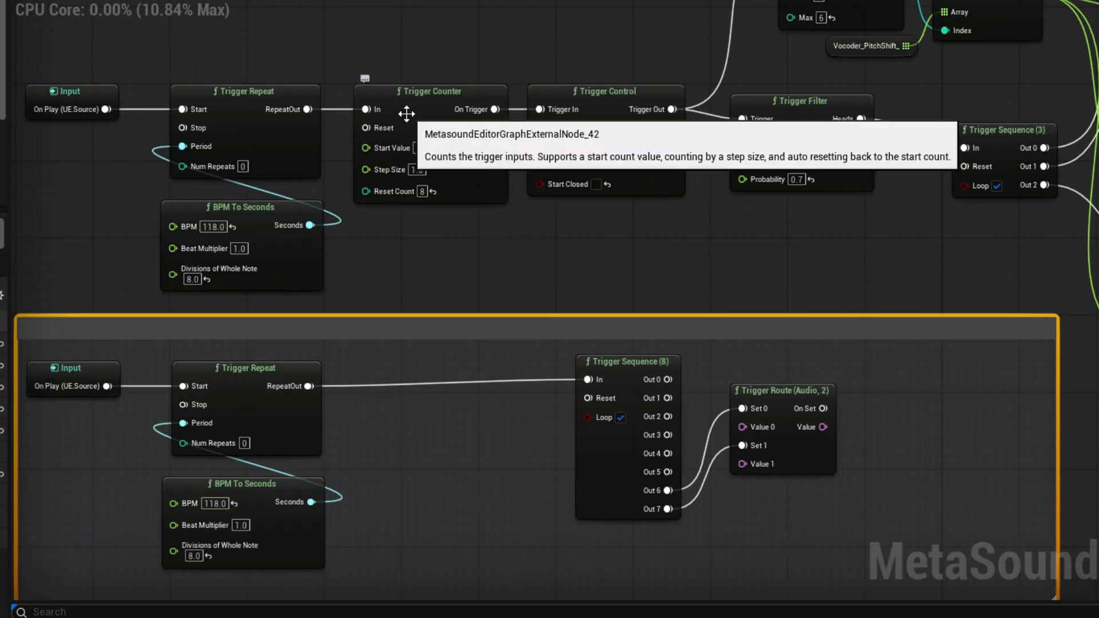
{"action": "left_click", "coordinate": [406, 113]}
{"action": "left_click", "coordinate": [587, 124], "text": "ctrl"}
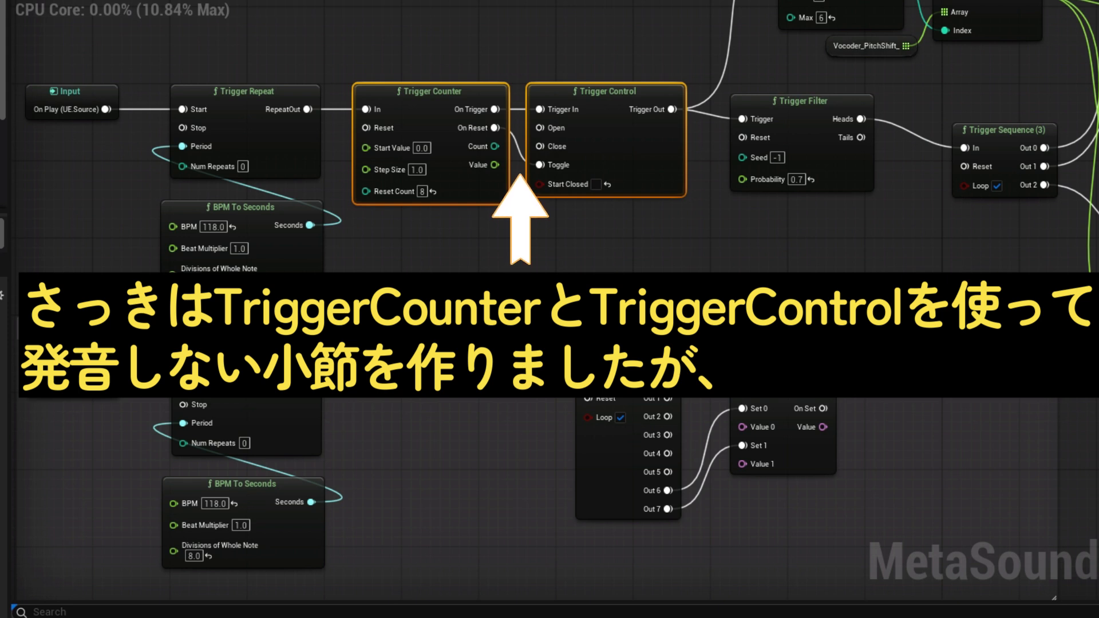
{"action": "left_click", "coordinate": [1058, 483]}
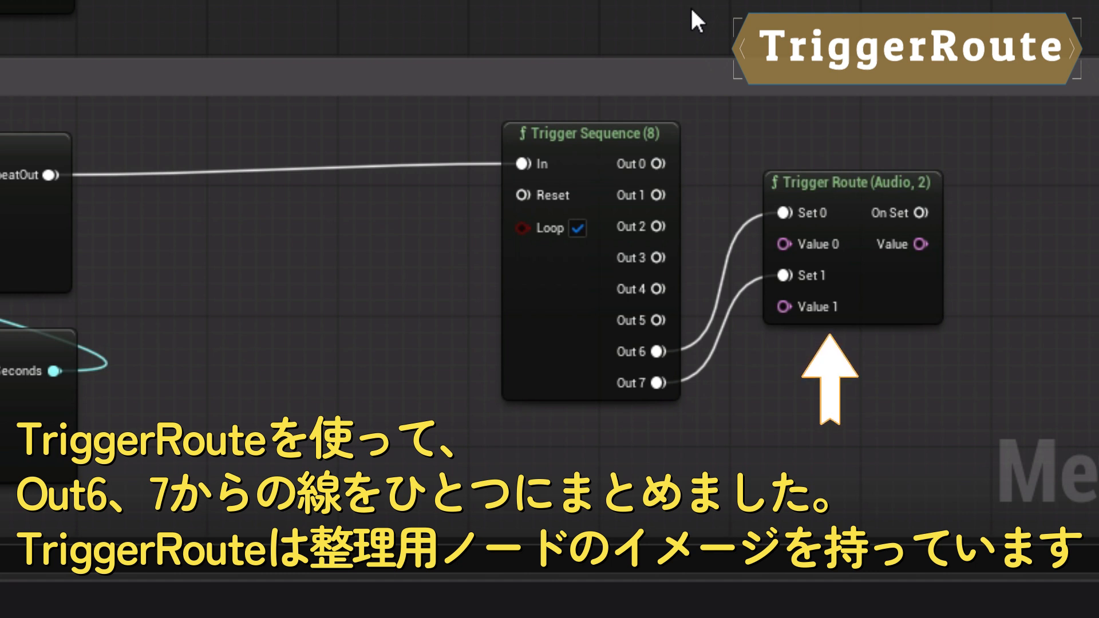
- Add a Trigger Any (2) node, feed it Trigger Filter's Heads and Trigger Route's On Set, and wire Out to Trigger Sequence (3)
{"action": "right_click", "coordinate": [738, 291]}
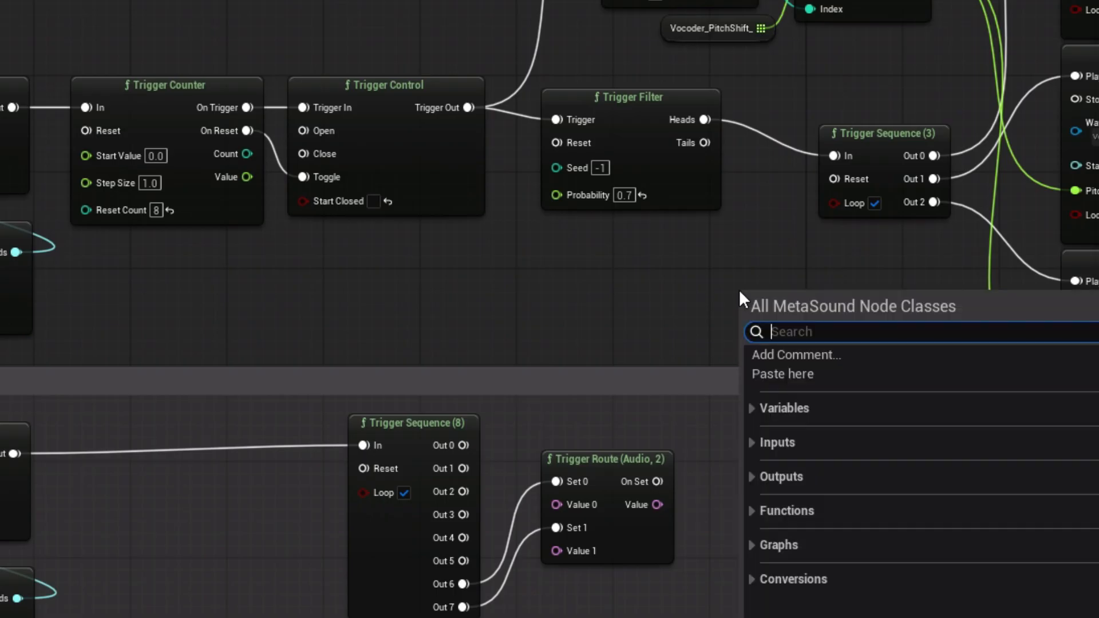
{"action": "type", "text": "any"}
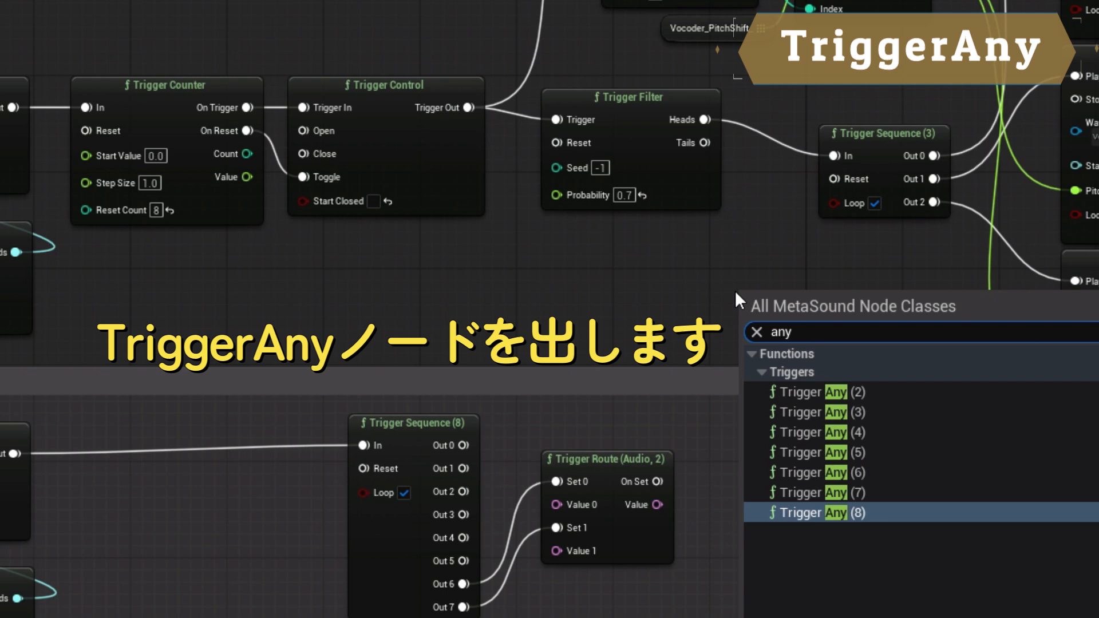
{"action": "left_click", "coordinate": [793, 388]}
{"action": "left_click_drag", "start_coordinate": [661, 481], "coordinate": [754, 344]}
{"action": "left_click_drag", "start_coordinate": [704, 119], "coordinate": [755, 321]}
{"action": "left_click_drag", "start_coordinate": [828, 322], "coordinate": [836, 156]}
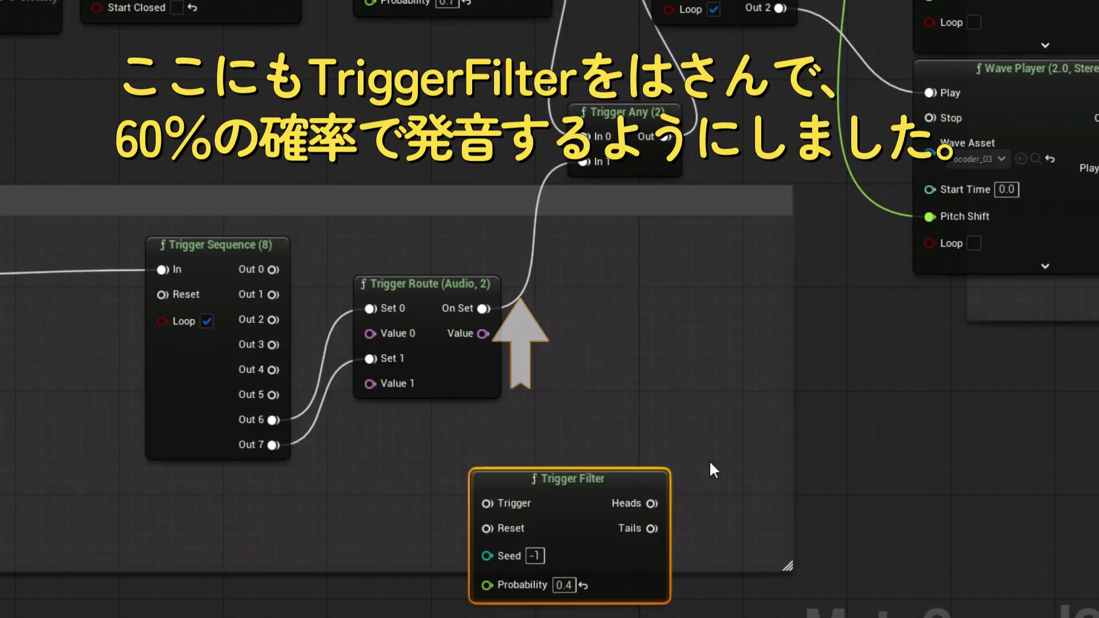
- Insert the second Trigger Filter between Trigger Route and Trigger Any, wiring On Set to Trigger and Heads to In 1, and play the MetaSound
{"action": "left_click_drag", "start_coordinate": [86, 245], "coordinate": [199, 299]}
{"action": "left_click_drag", "start_coordinate": [577, 481], "coordinate": [459, 287]}
{"action": "left_click_drag", "start_coordinate": [252, 309], "coordinate": [370, 309]}
{"action": "left_click_drag", "start_coordinate": [535, 308], "coordinate": [582, 162]}
{"action": "left_click", "coordinate": [812, 441]}
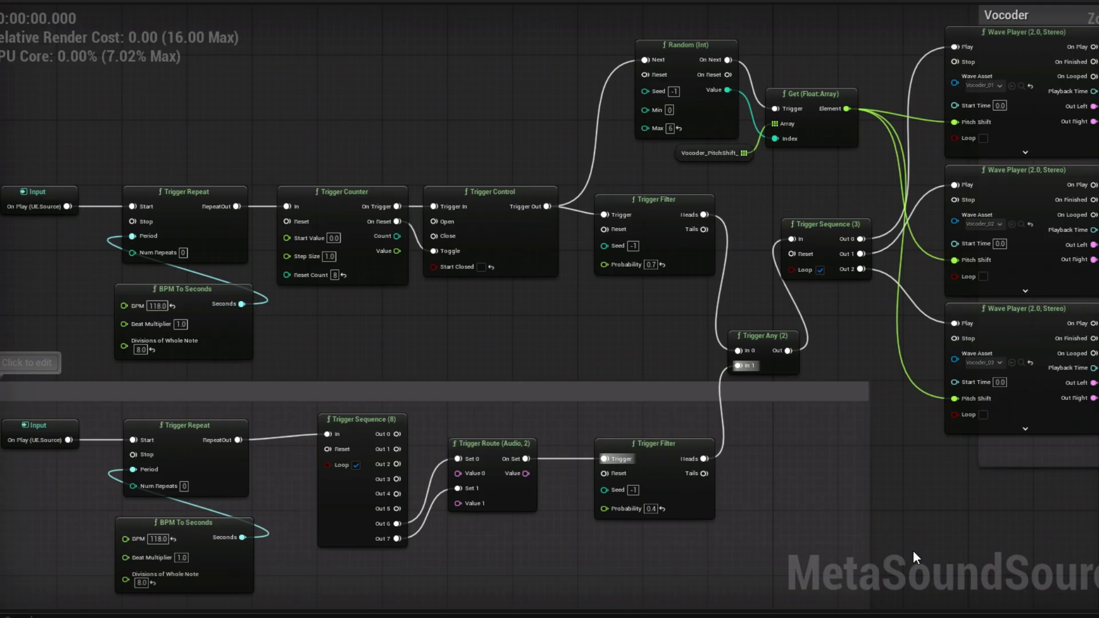
{"action": "key", "text": "space"}
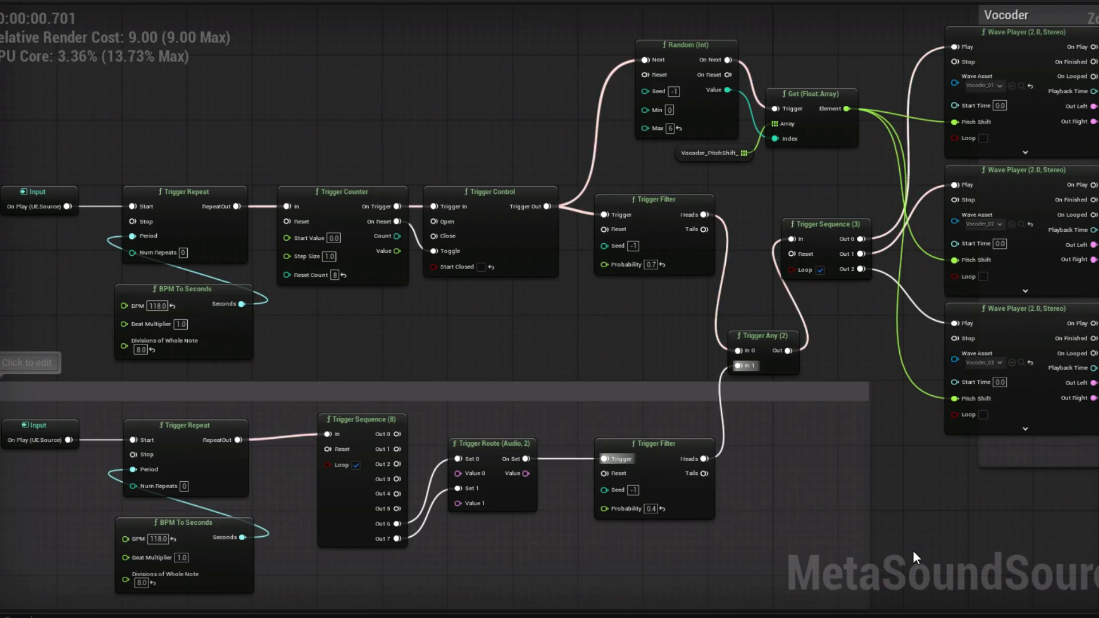